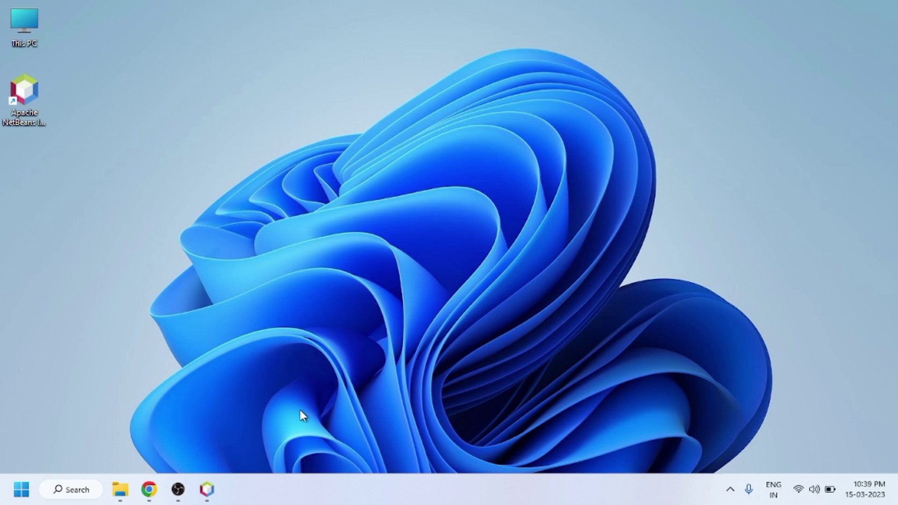
Step: Open a fresh browser tab and close the old Apache Downloads tab
click(149, 489)
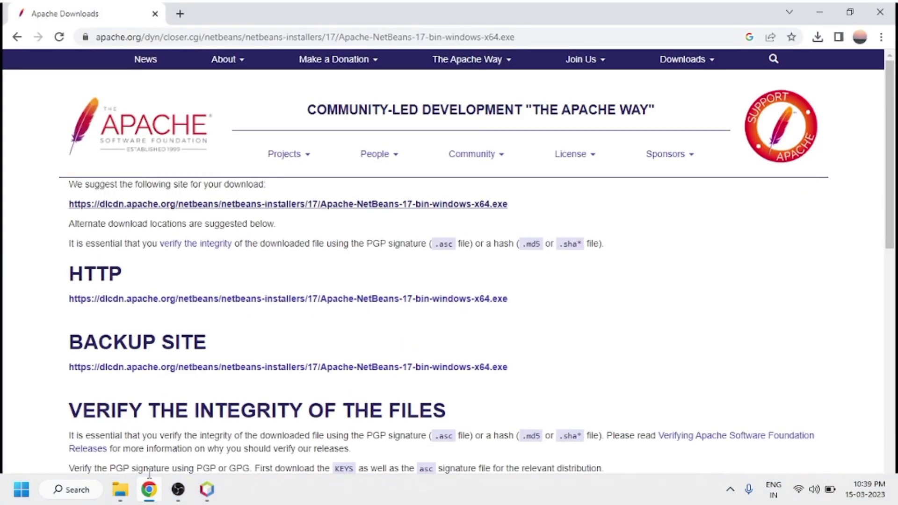
click(180, 14)
click(155, 15)
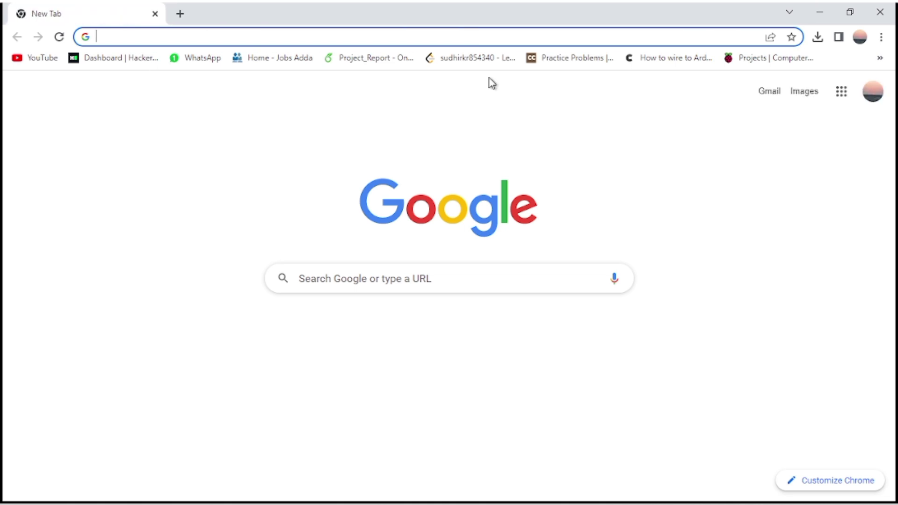
click(826, 9)
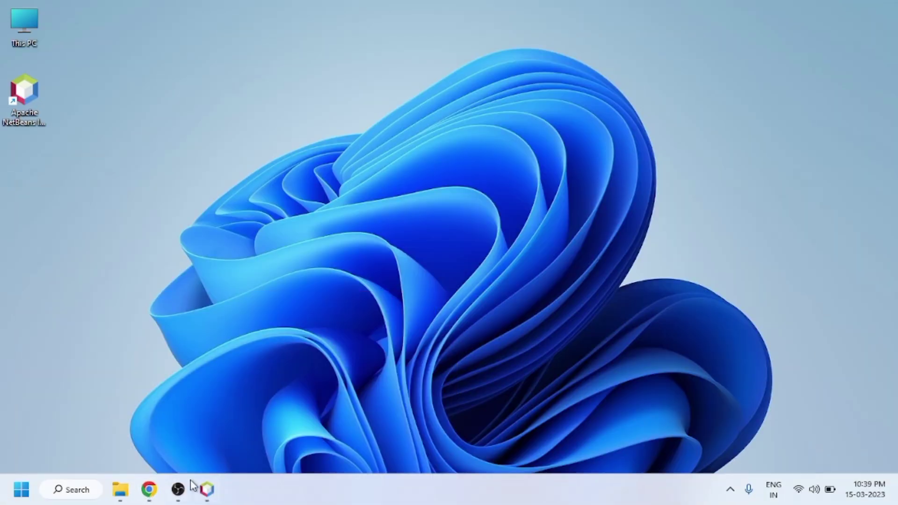
click(151, 491)
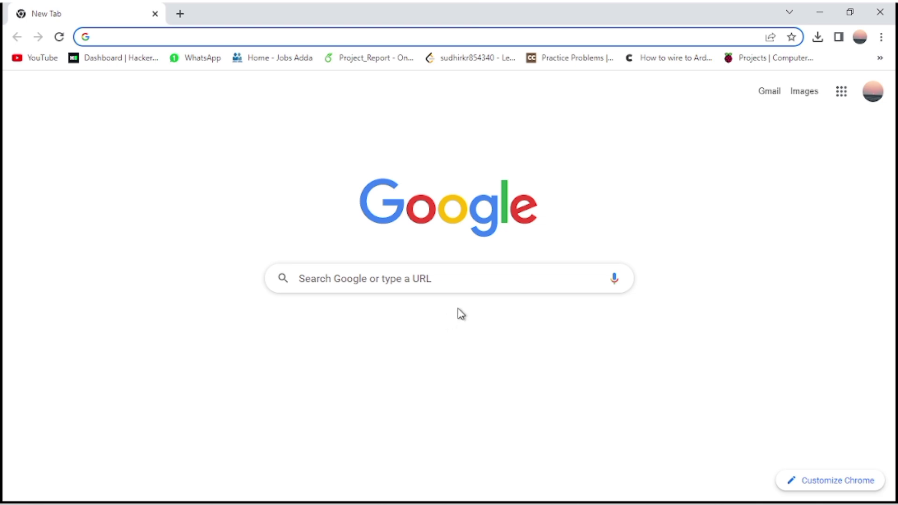
Step: Search Google for 'mysql jdbc driver'
click(457, 283)
text(my)
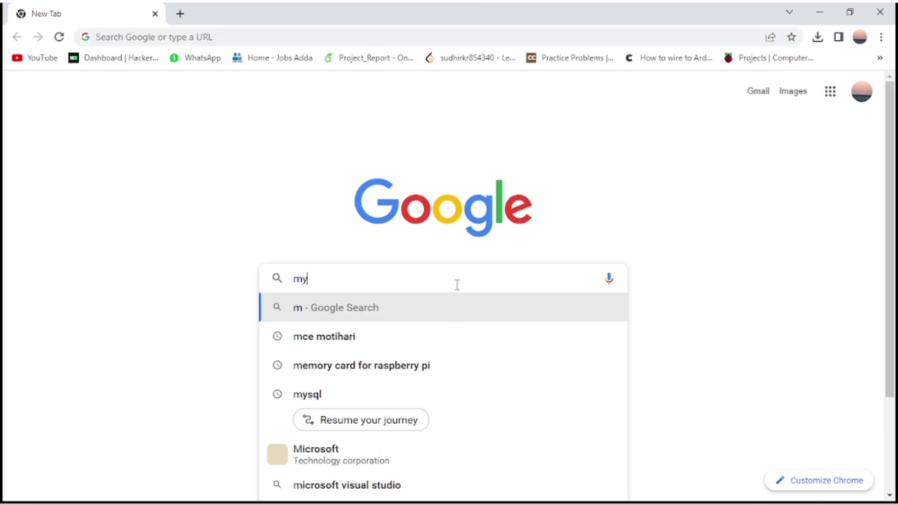
text(sql)
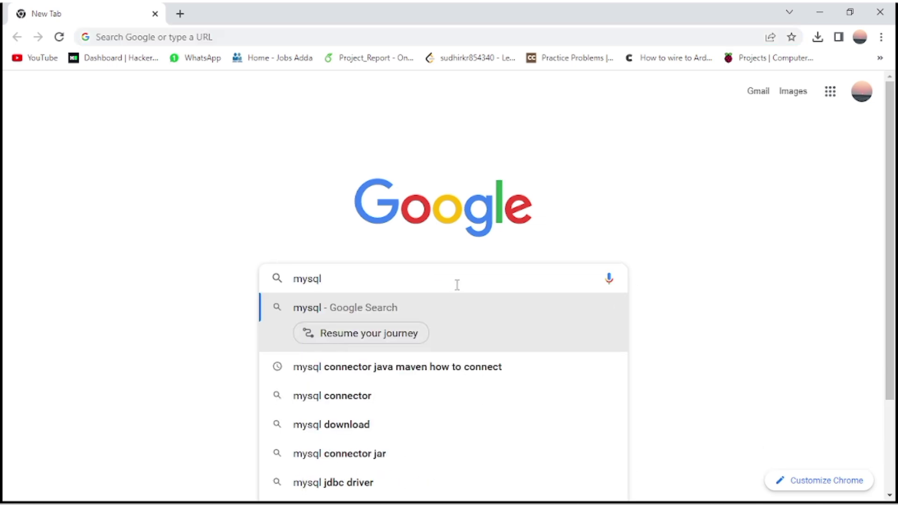
text( jdbc)
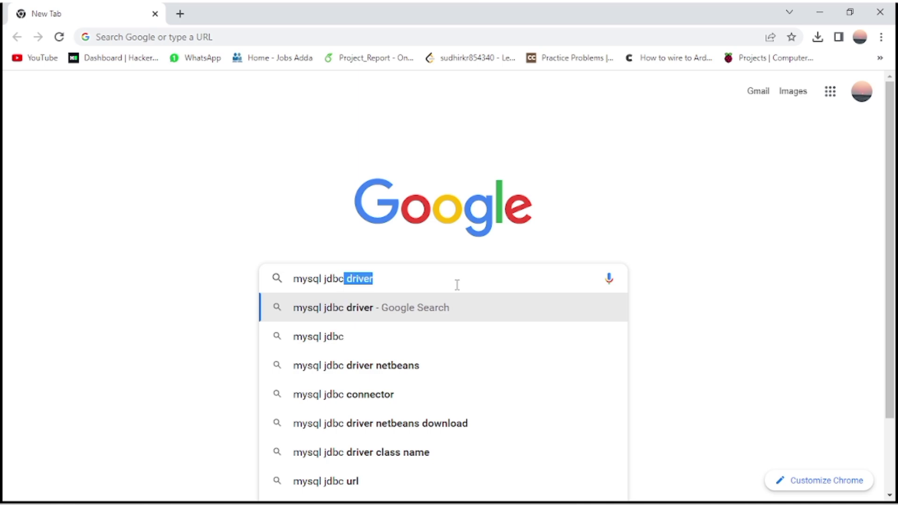
key(Return)
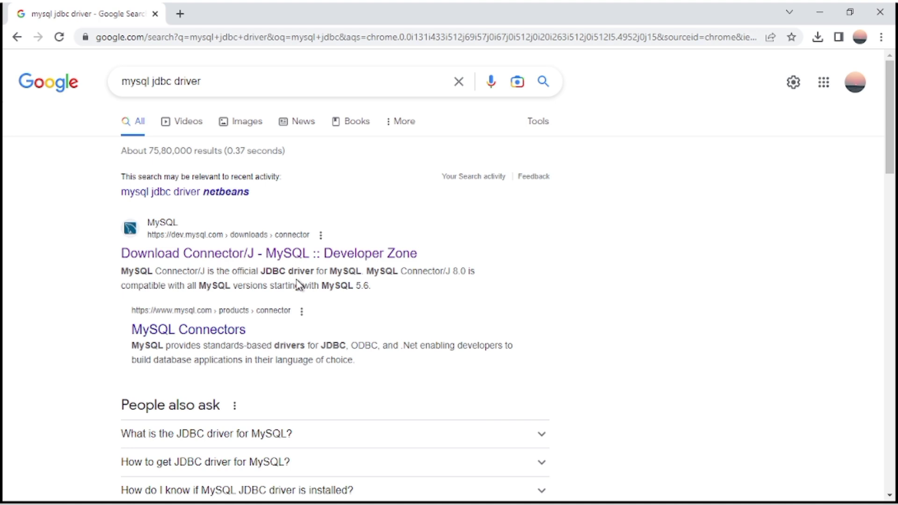
Step: Open the 'Download Connector/J' Developer Zone result and scroll to the 8.0.32 downloads
click(264, 261)
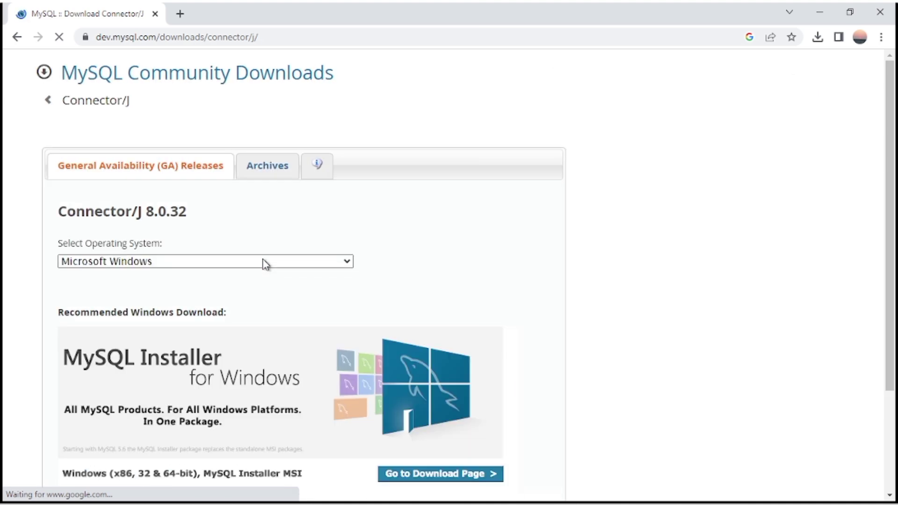
scroll(255, 264, down, 2)
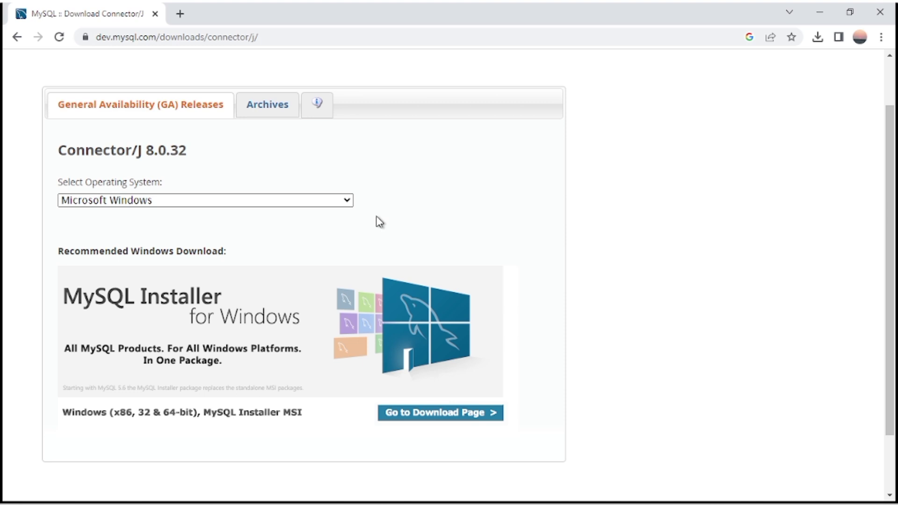
Step: Download the Platform Independent Connector/J 8.0.32 ZIP without signing in to Oracle
click(304, 204)
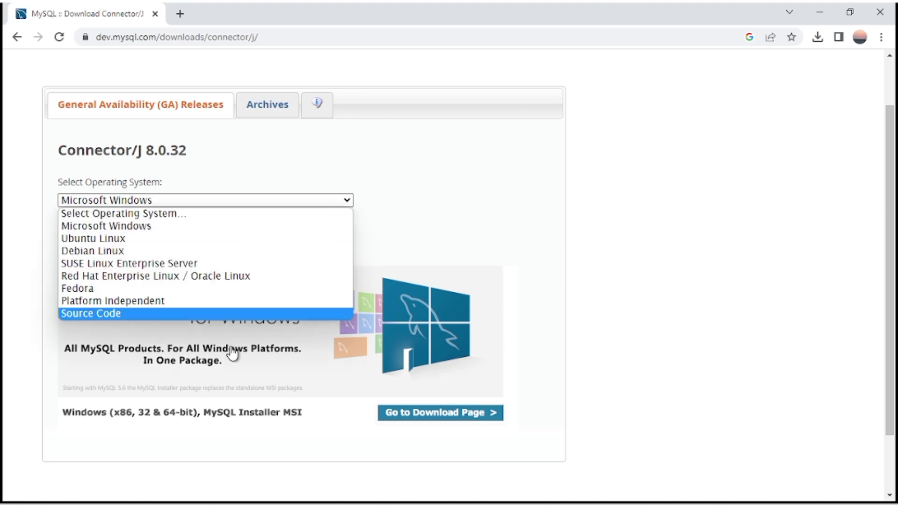
click(205, 300)
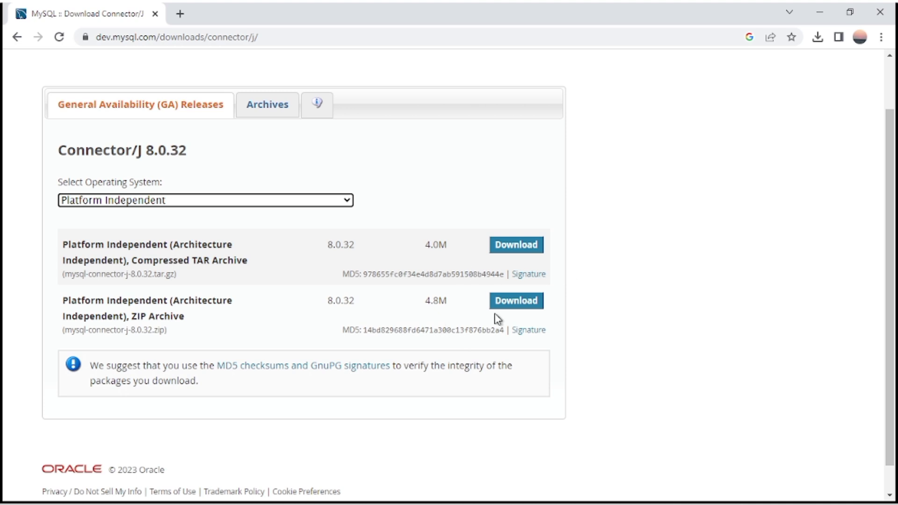
click(509, 306)
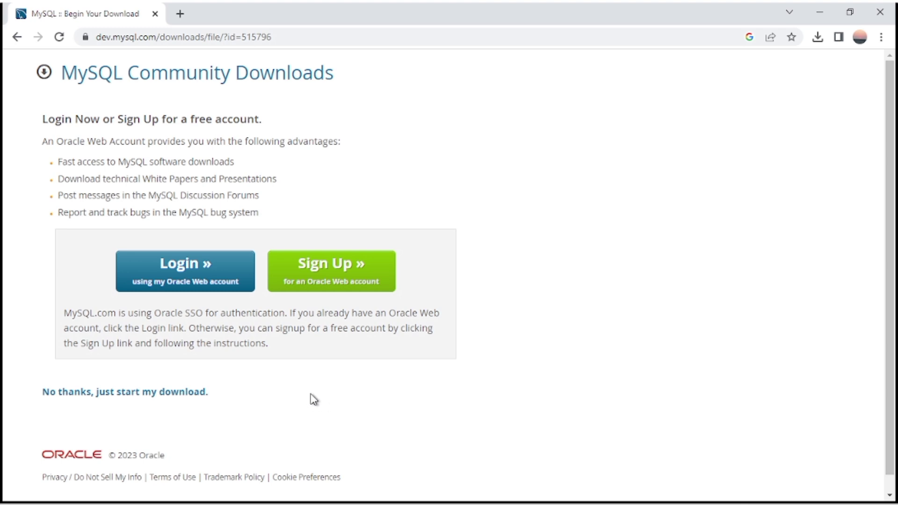
click(175, 397)
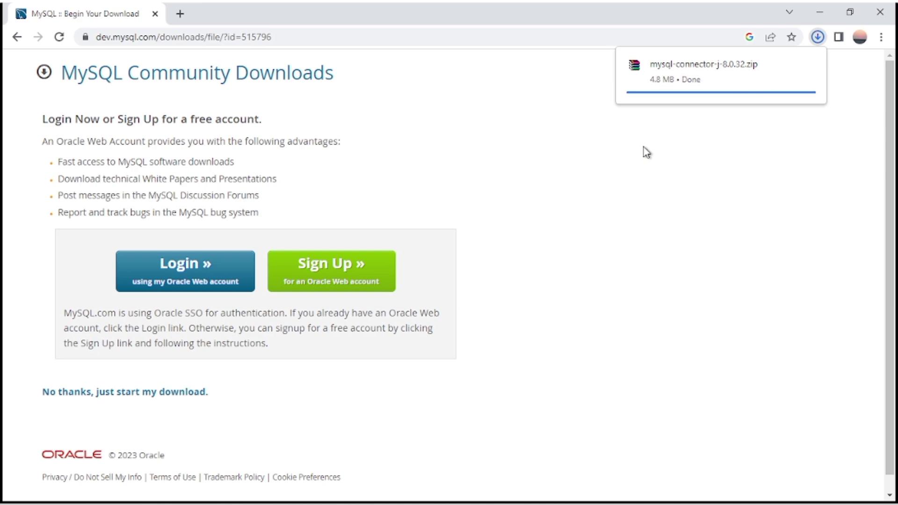
Step: Extract mysql-connector-j-8.0.32.zip into the Downloads folder with Extract Here
click(819, 12)
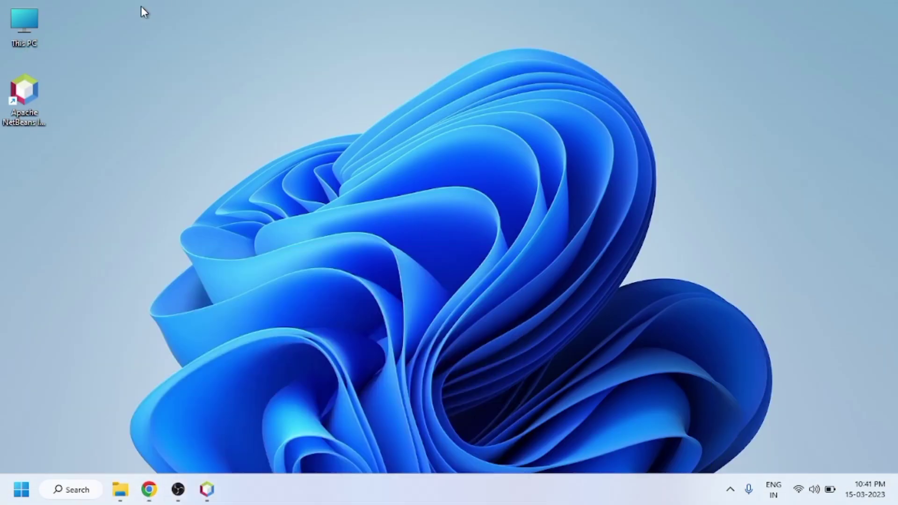
double_click(41, 18)
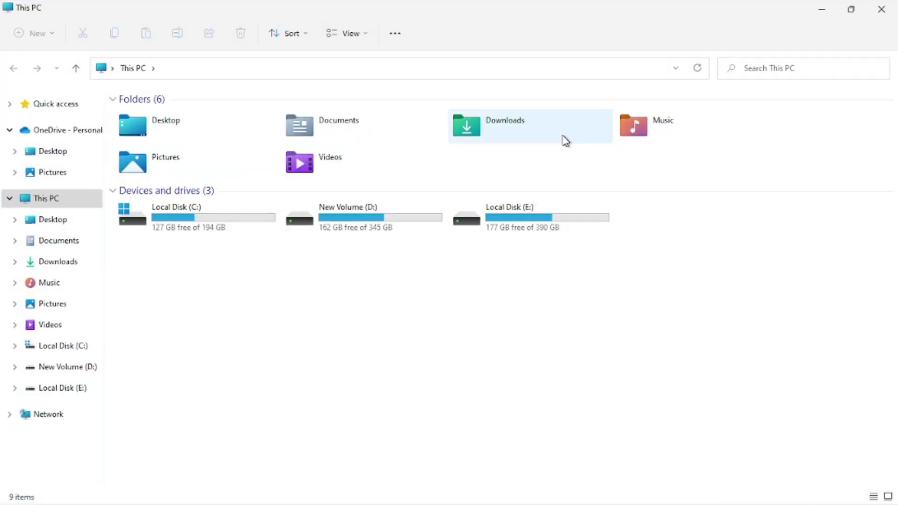
double_click(566, 141)
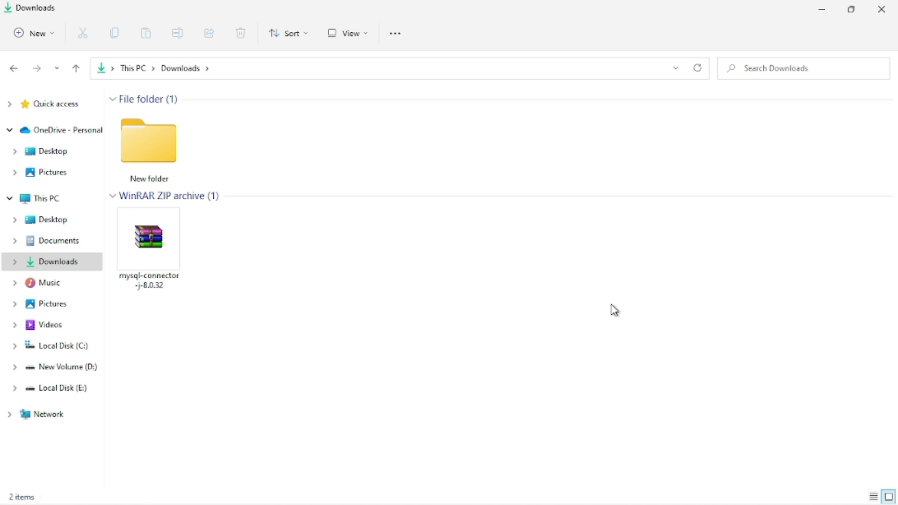
click(152, 222)
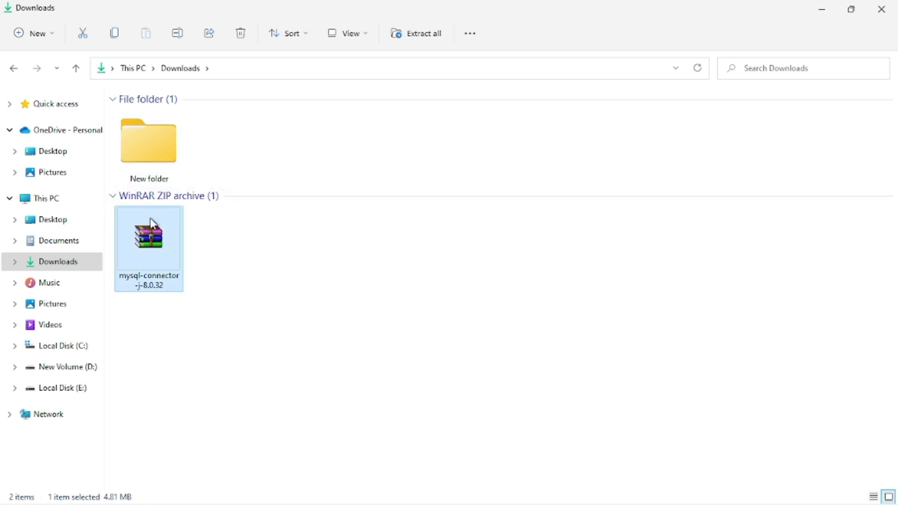
right_click(150, 218)
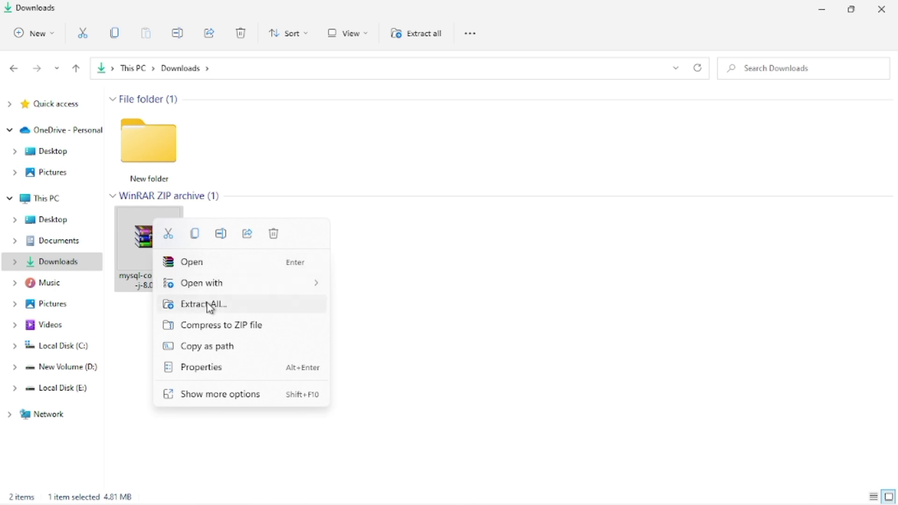
click(213, 394)
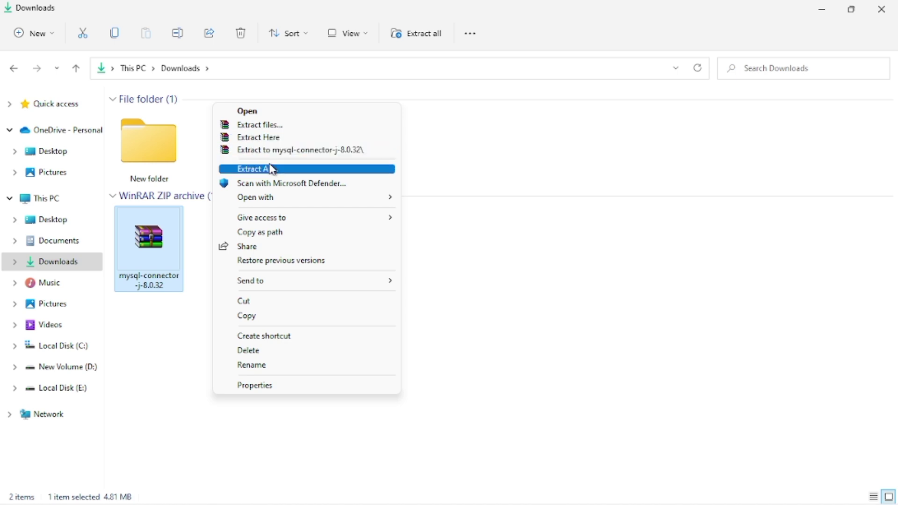
click(277, 138)
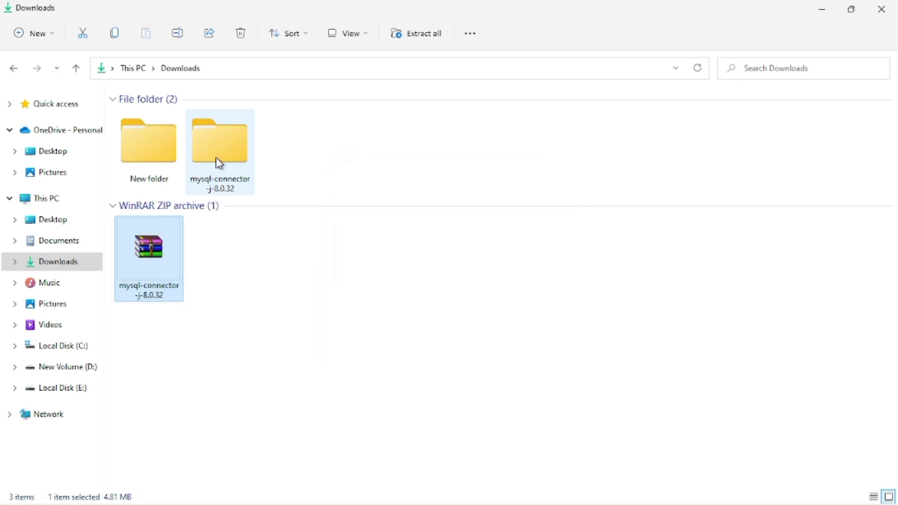
Step: Confirm the extracted mysql-connector-j-8.0.32 folder holds the JAR, then close File Explorer
double_click(219, 162)
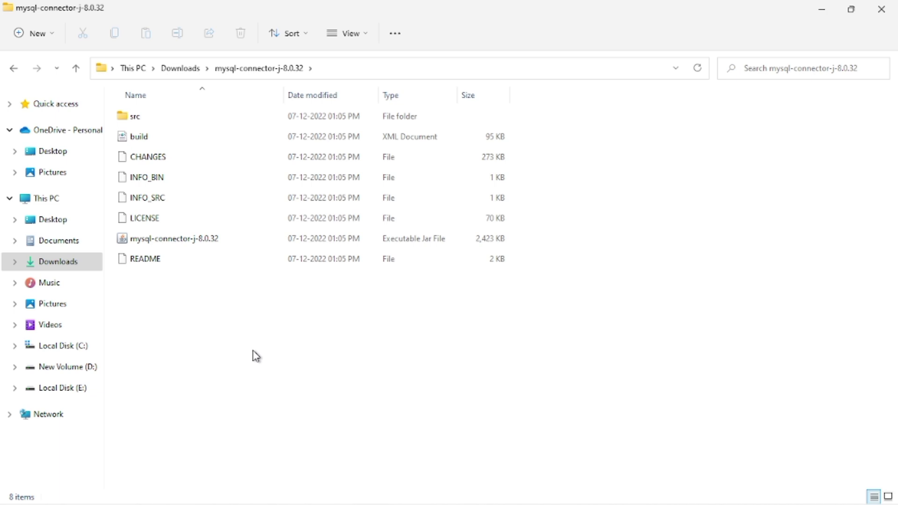
key(alt+Left)
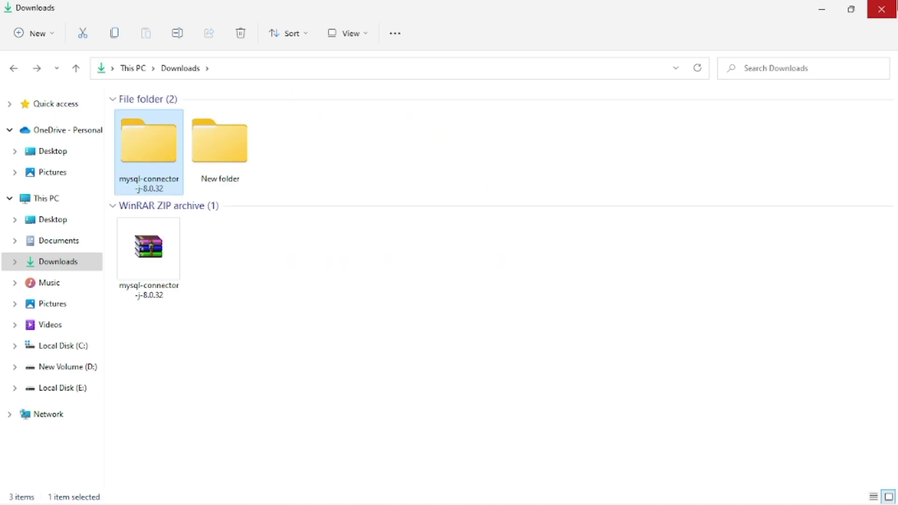
click(881, 10)
Step: Launch NetBeans and start a new connection from the Databases node in Services
mouse_move(237, 503)
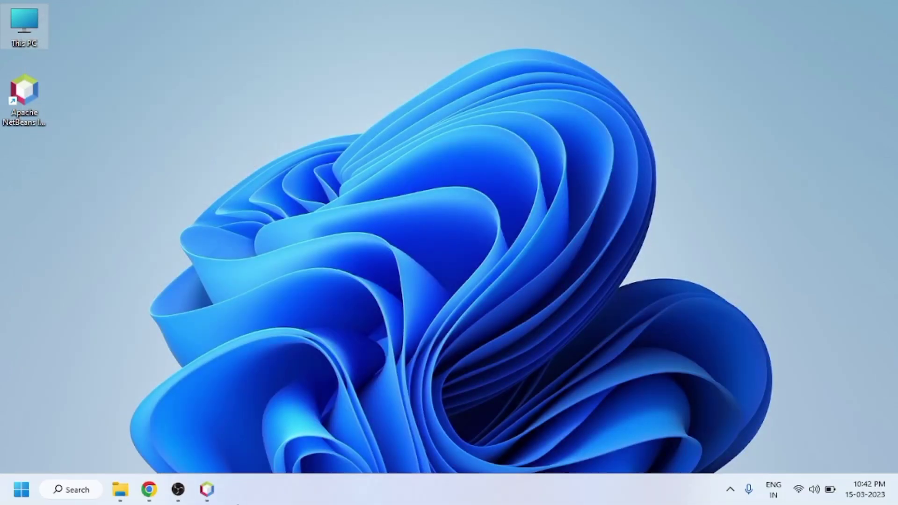
click(208, 489)
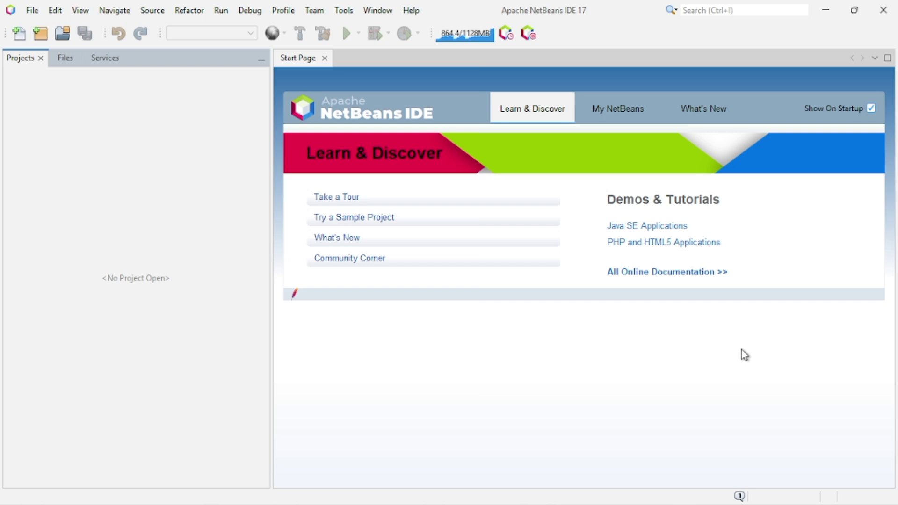
click(98, 60)
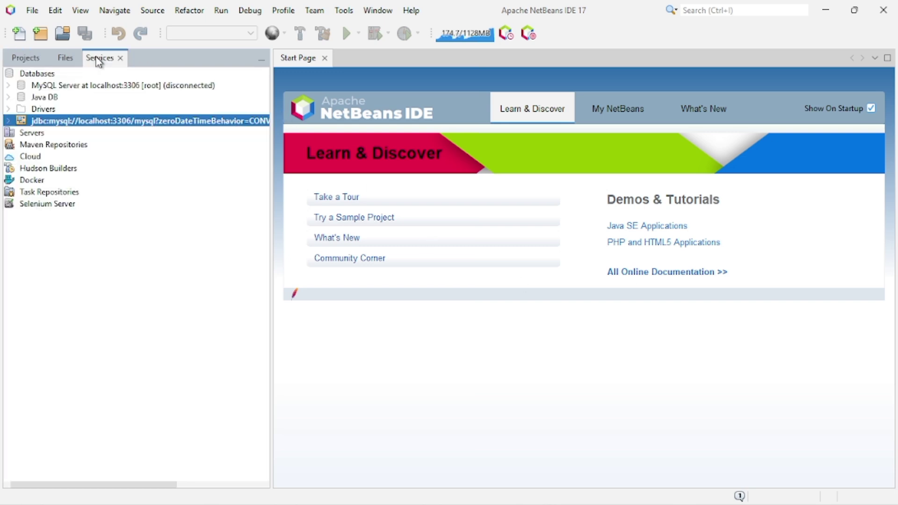
click(22, 74)
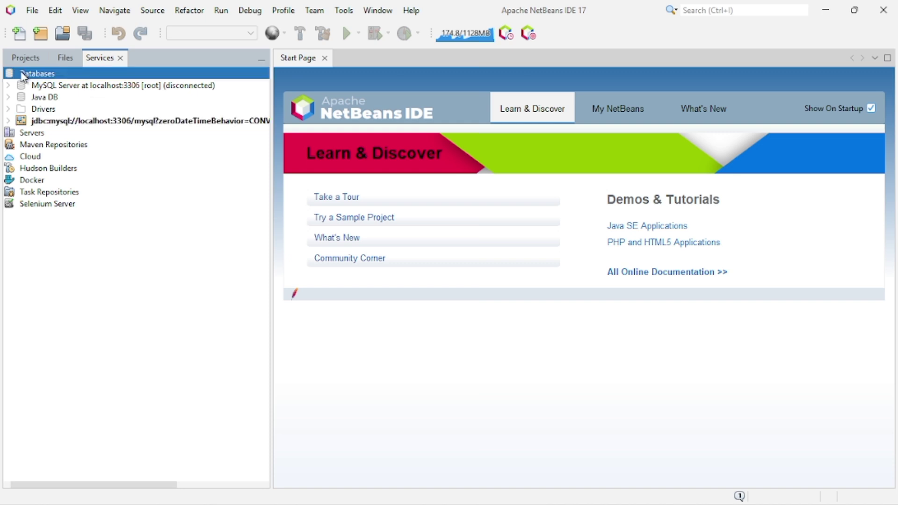
right_click(21, 75)
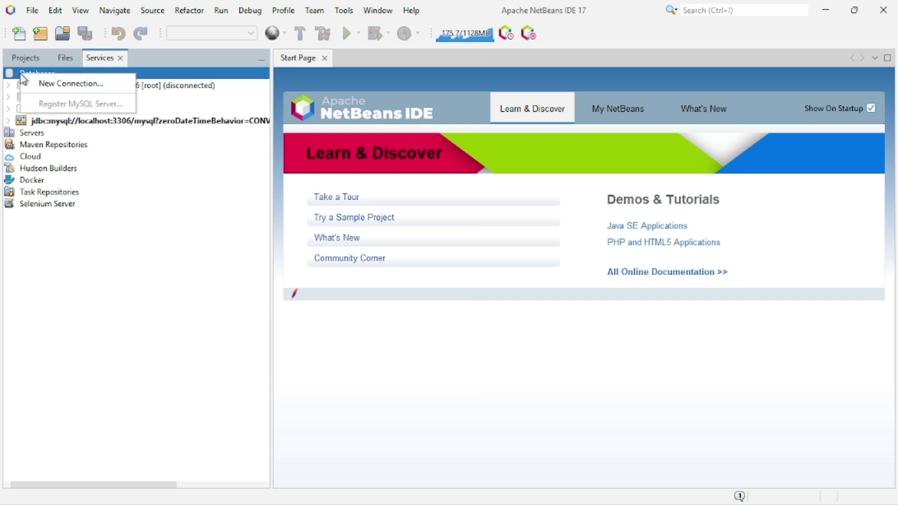
click(73, 83)
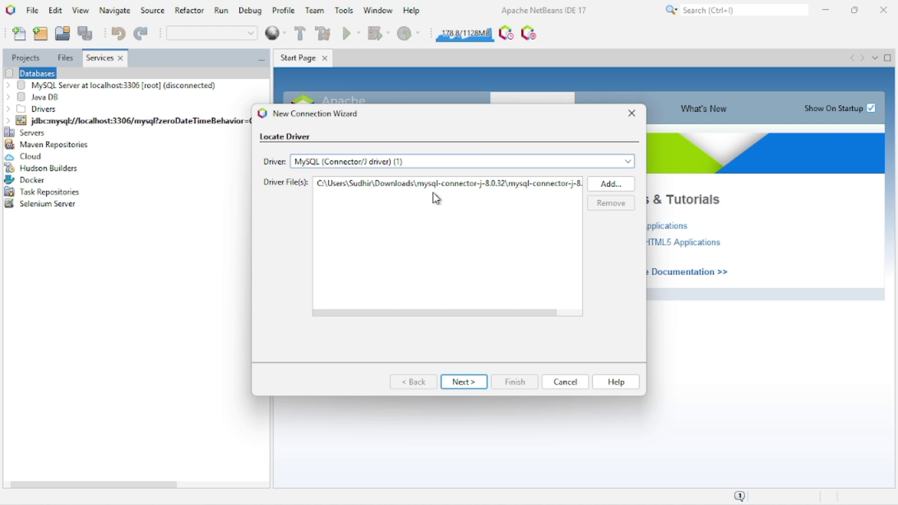
Step: Remove the previously attached driver JAR and cancel the connection wizard
click(480, 186)
click(610, 204)
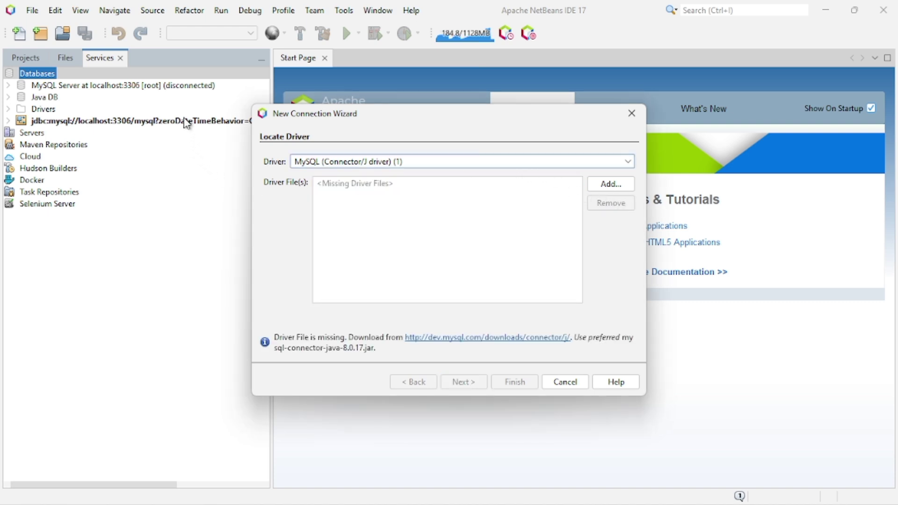
click(555, 380)
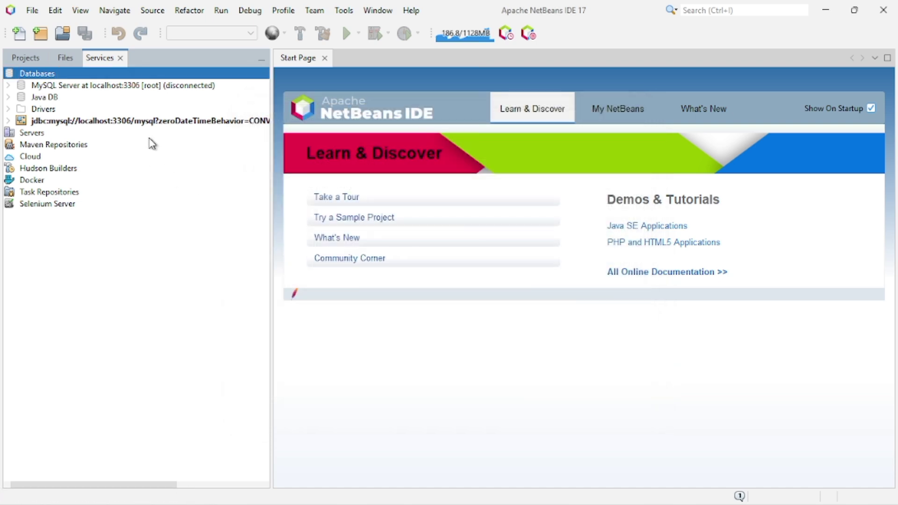
Step: Disconnect and delete the existing jdbc:mysql localhost:3306 connection
right_click(136, 123)
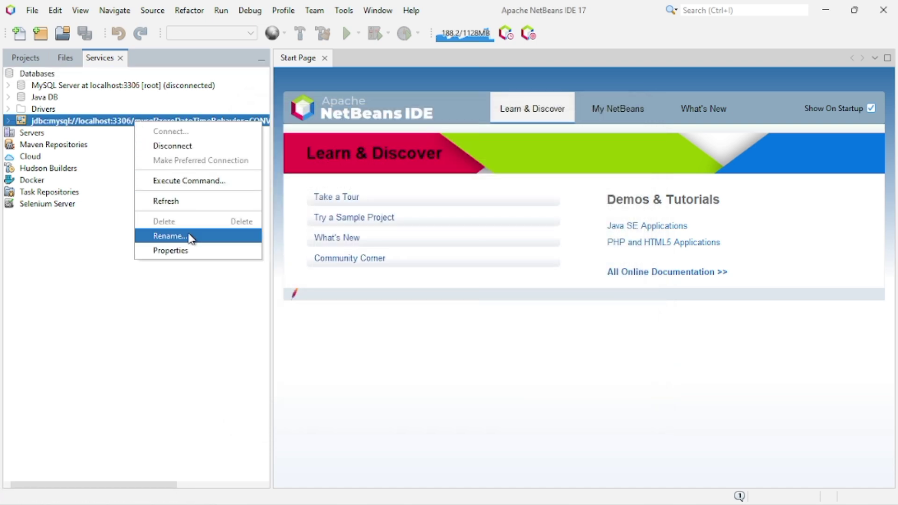
click(198, 146)
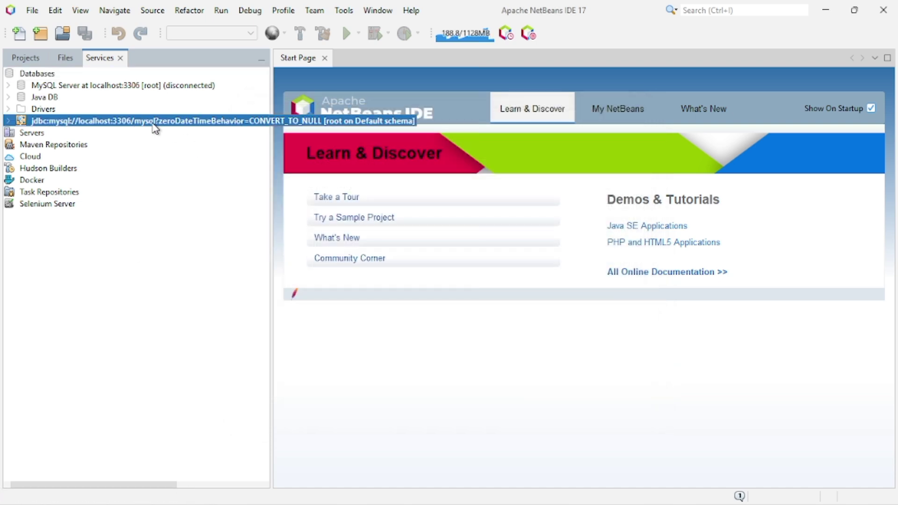
right_click(154, 122)
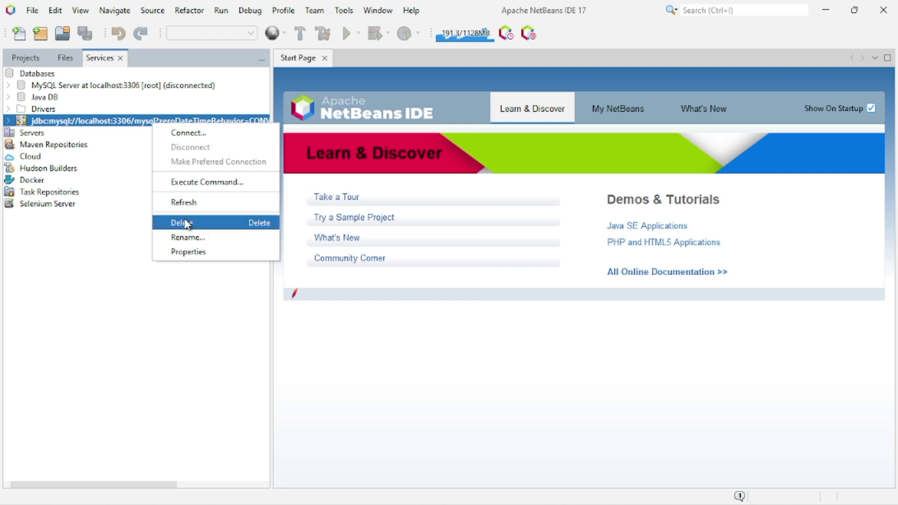
click(181, 223)
click(565, 292)
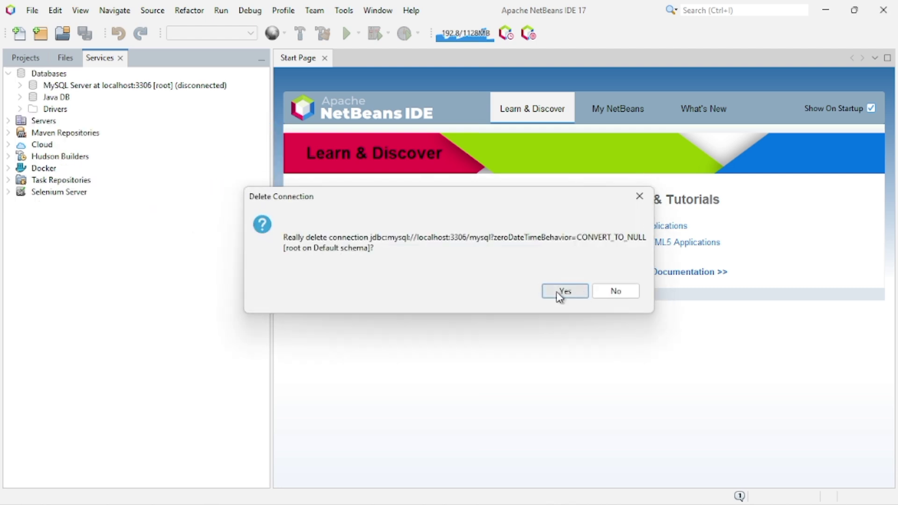
Step: Glance at the Projects panel, then return to Services and bring up the Databases node's actions
click(25, 61)
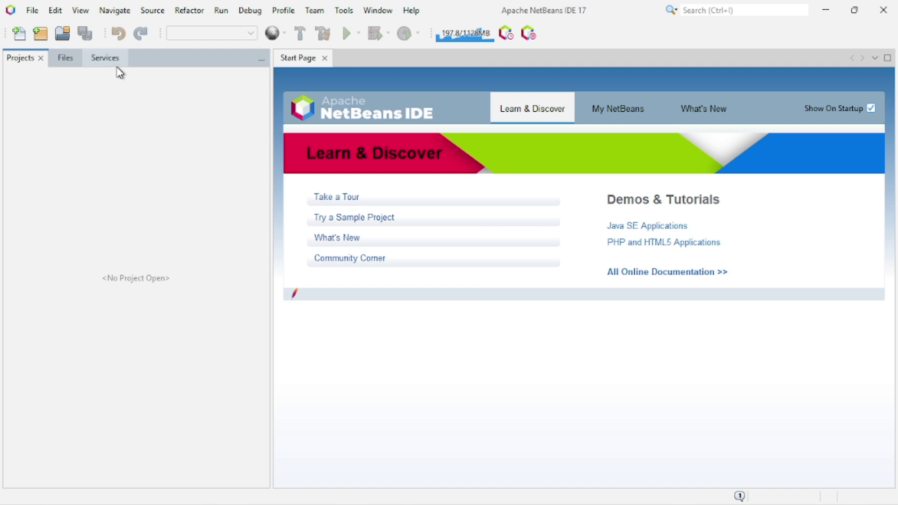
click(116, 64)
click(41, 76)
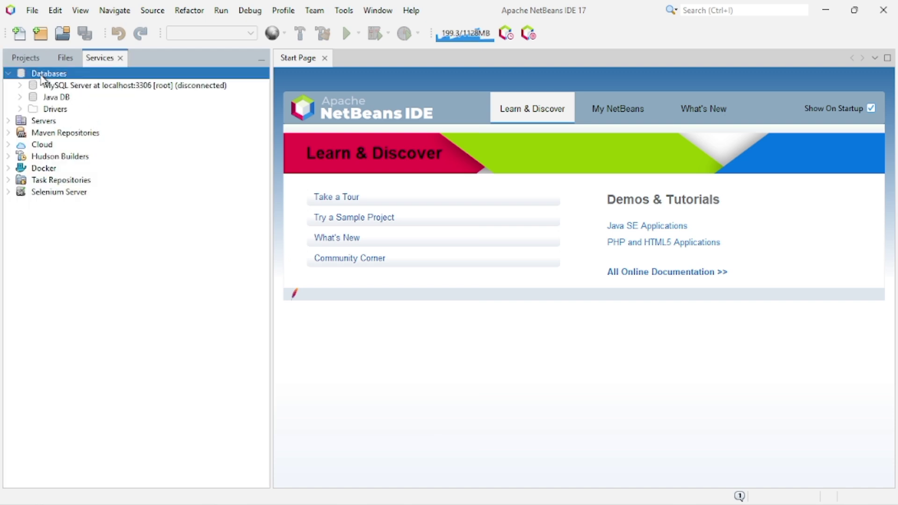
right_click(41, 77)
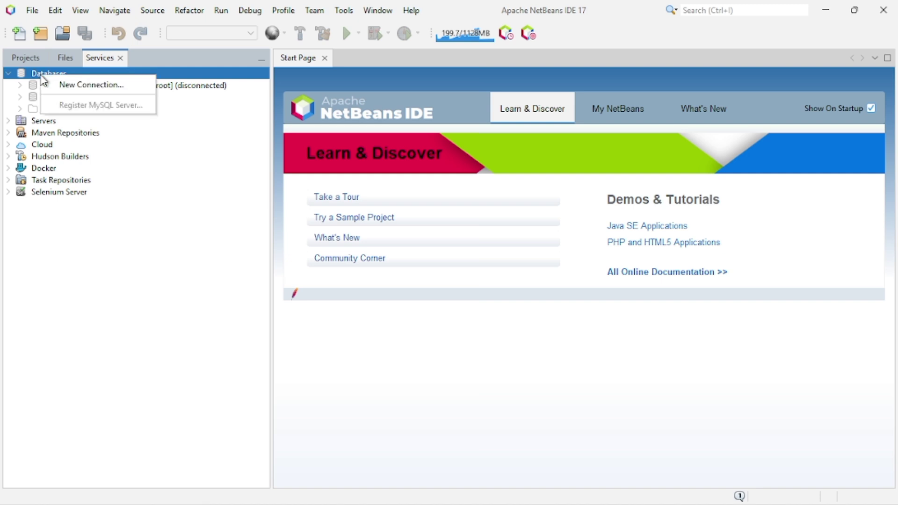
Step: Start a new connection with MySQL (Connector/J driver) as the driver
click(89, 85)
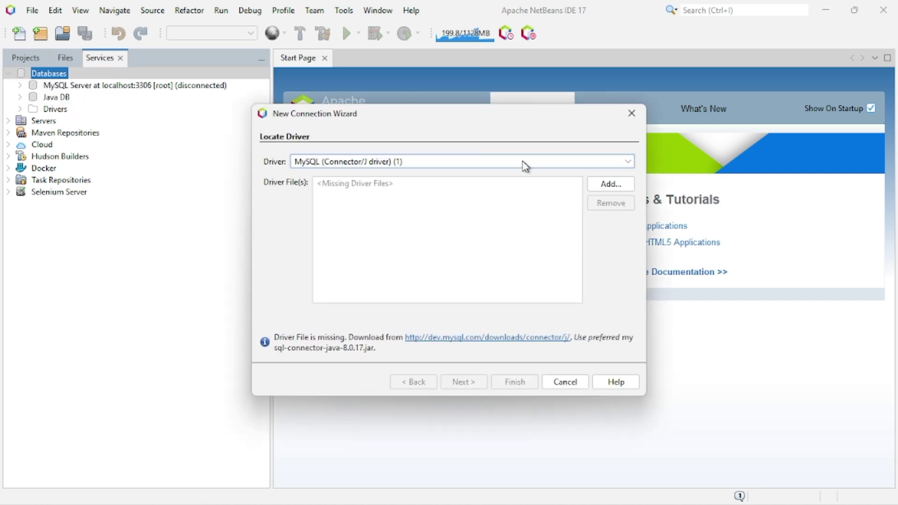
click(522, 165)
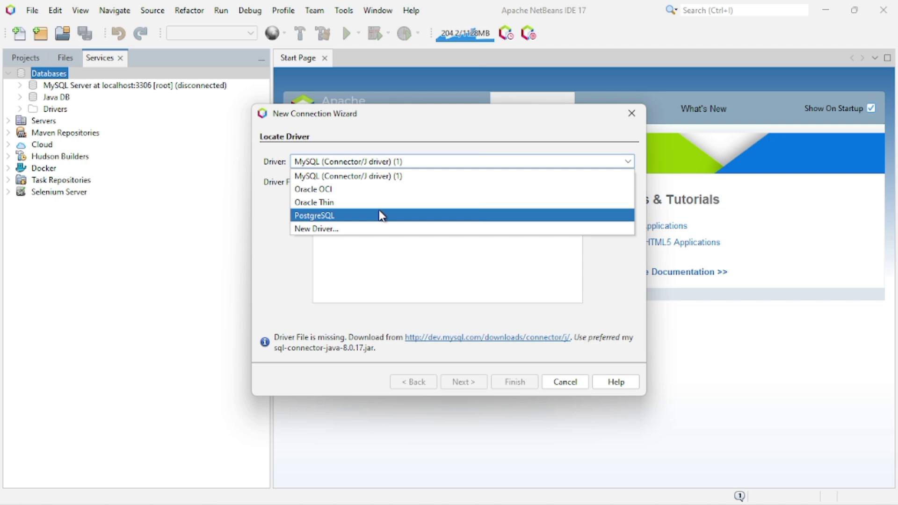
click(344, 177)
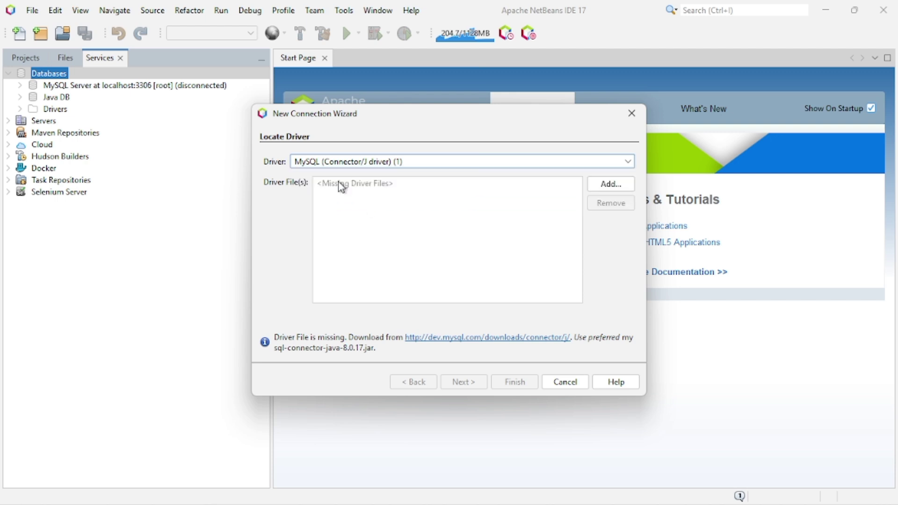
click(329, 167)
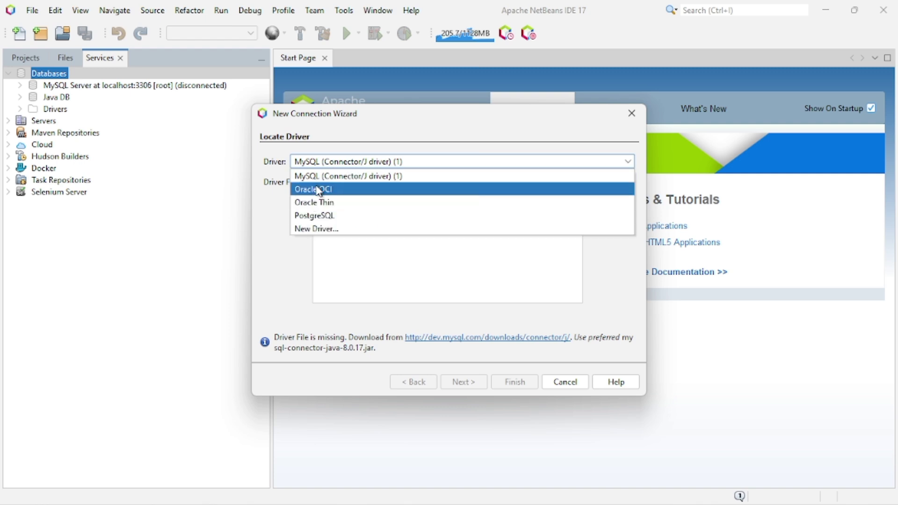
click(324, 179)
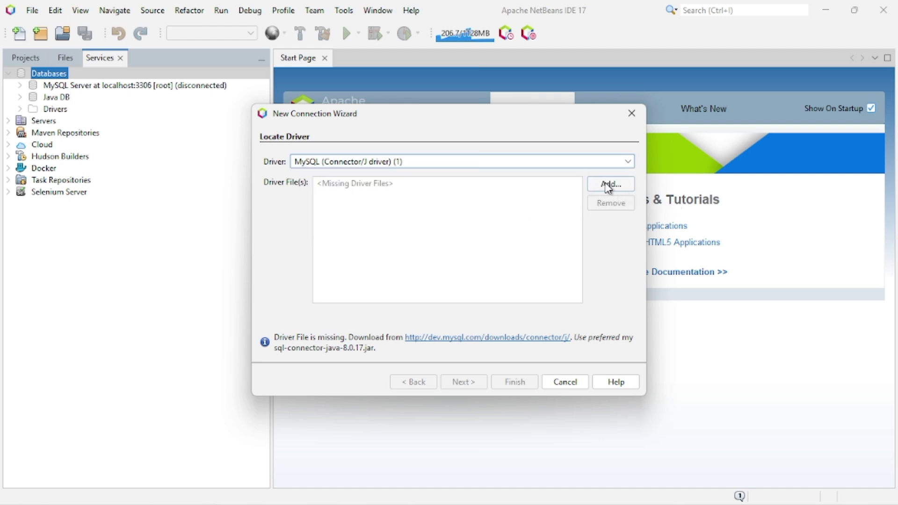
Step: Browse to the mysql-connector-j-8.0.32 folder in Downloads to add a driver file
click(608, 187)
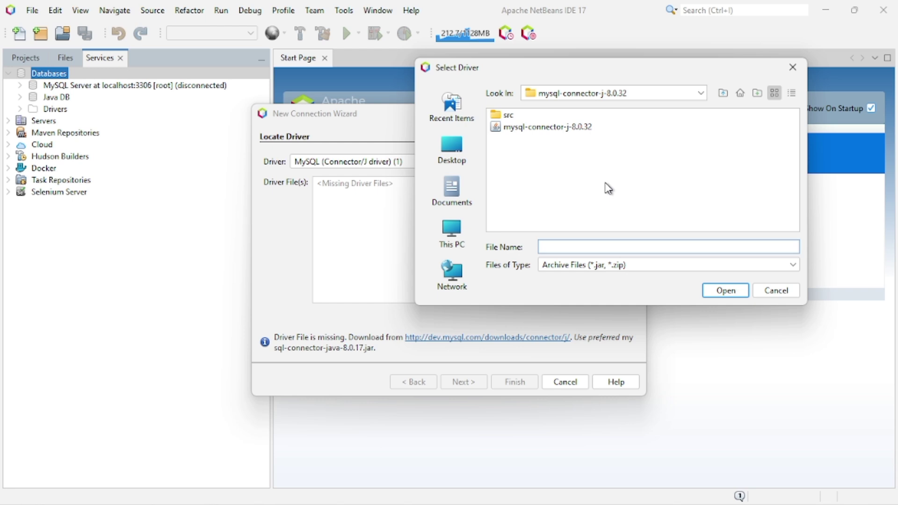
click(563, 94)
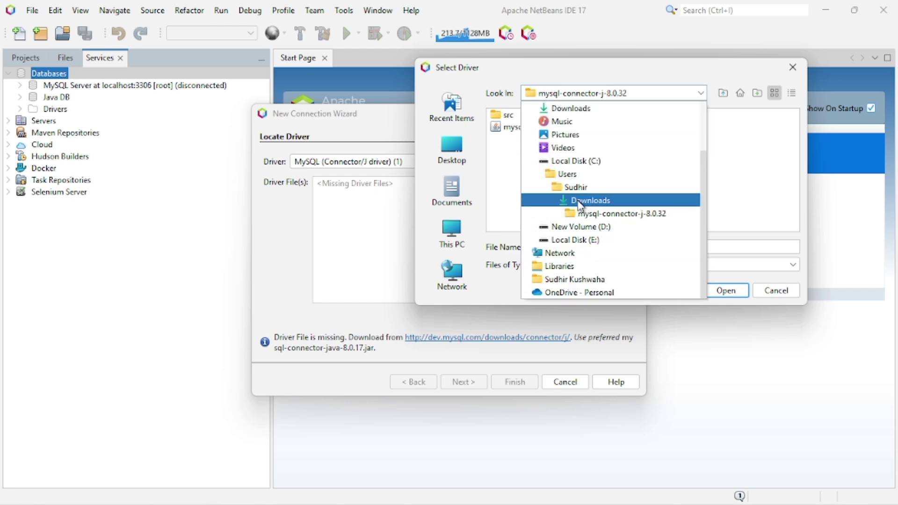
click(582, 202)
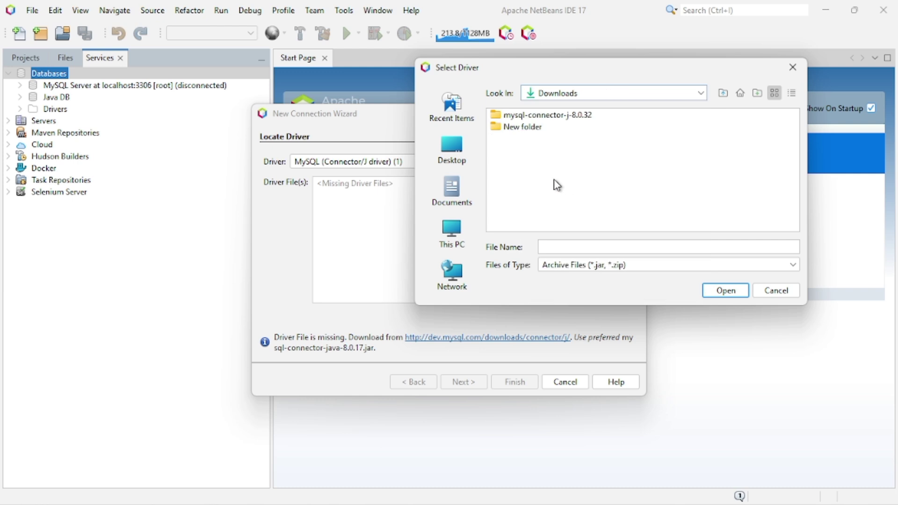
click(518, 117)
click(529, 116)
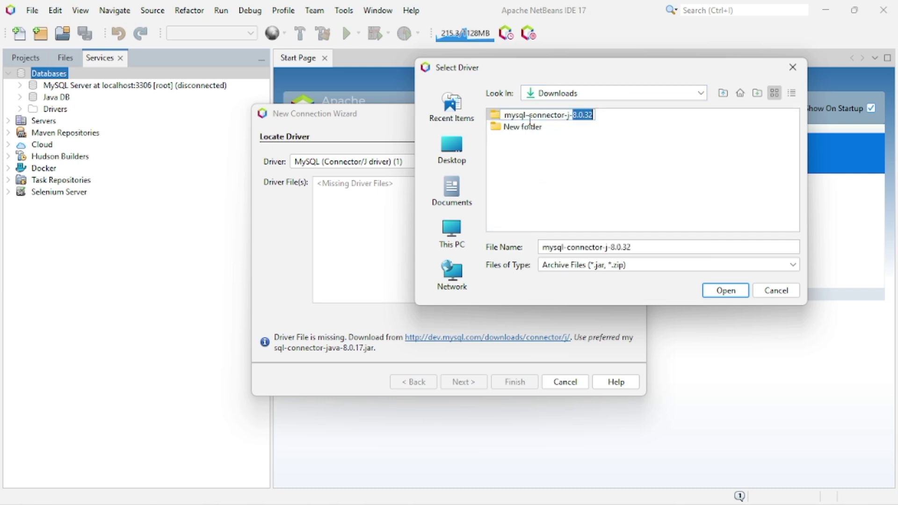
double_click(496, 116)
click(497, 116)
Step: Attach mysql-connector-j-8.0.32.jar as the driver file and continue to connection settings
click(533, 129)
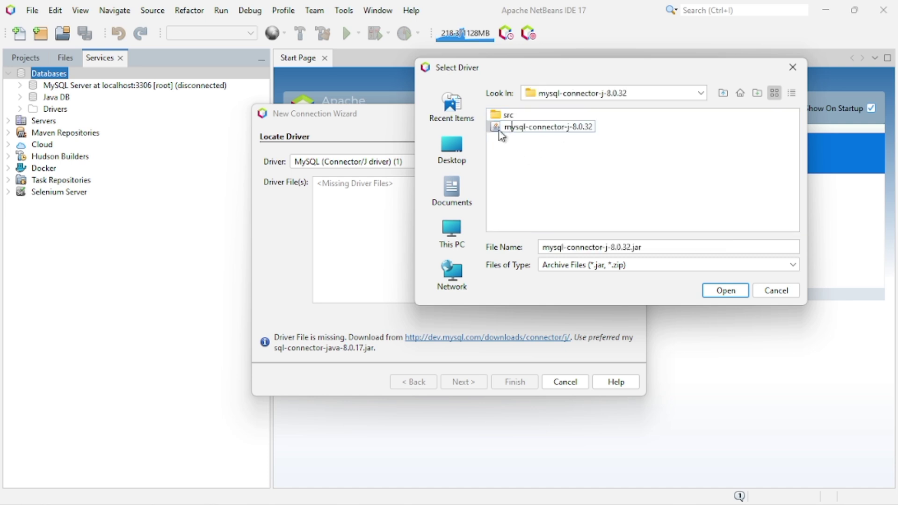
click(582, 188)
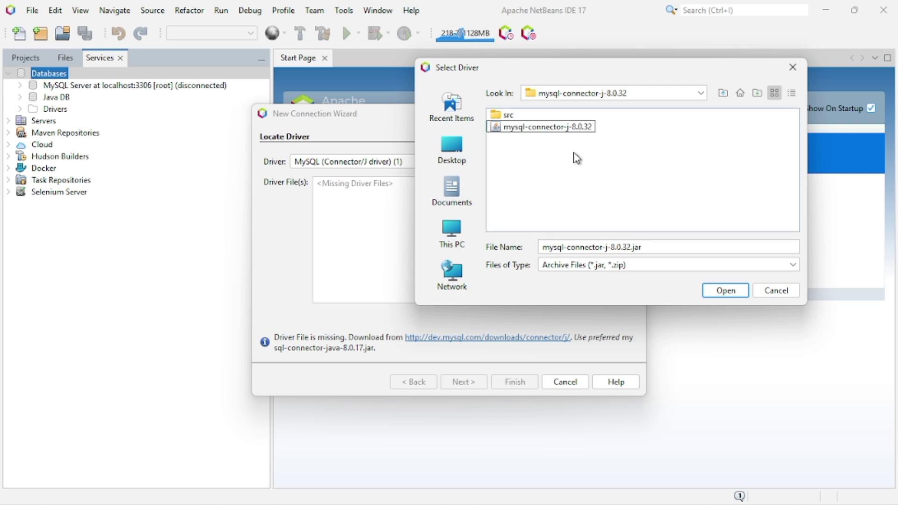
click(503, 127)
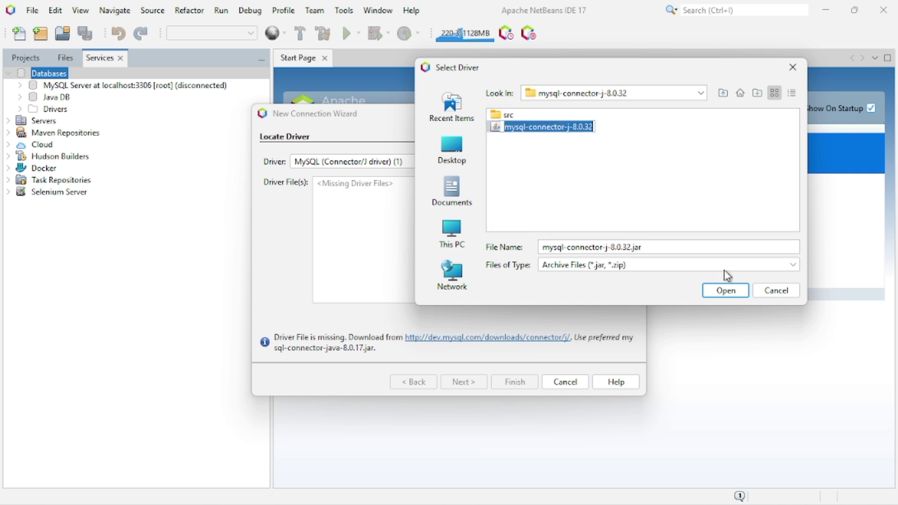
click(725, 291)
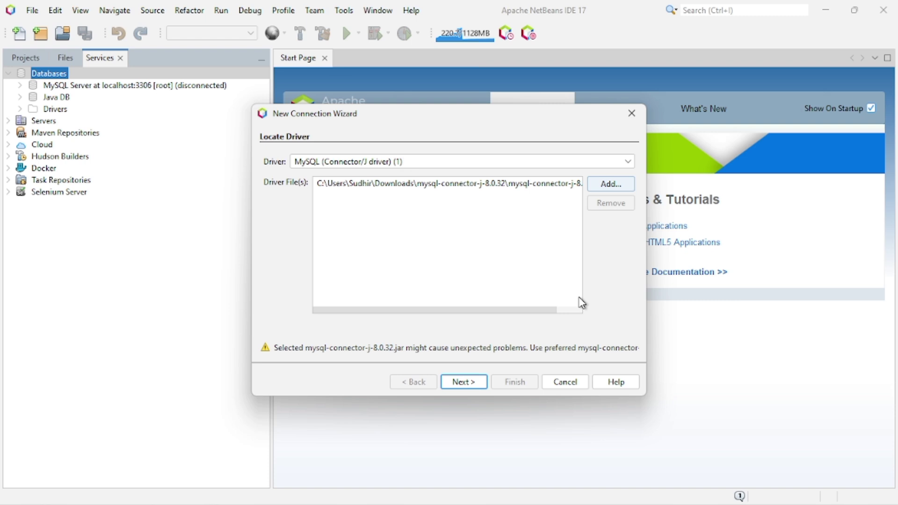
click(464, 381)
Step: Enter the root password, test the localhost:3306/mysql connection, and finish creating it
click(345, 253)
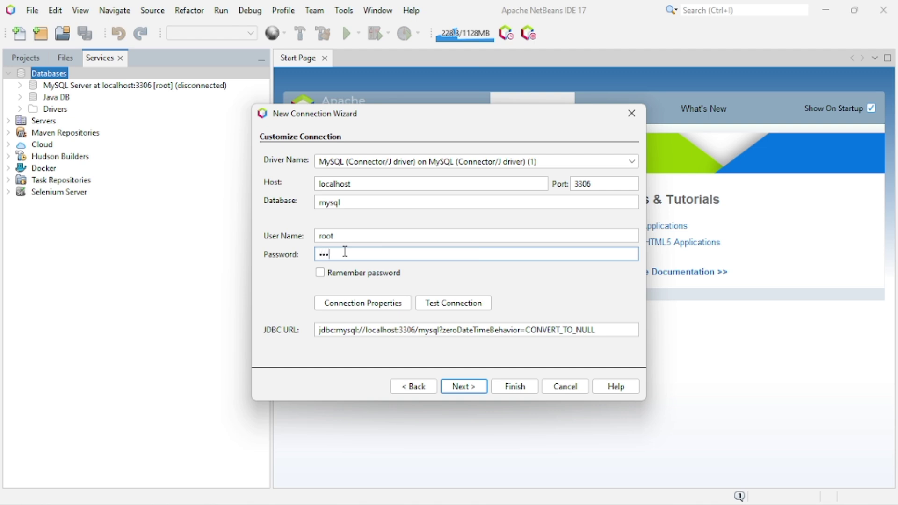
text(1)
click(443, 304)
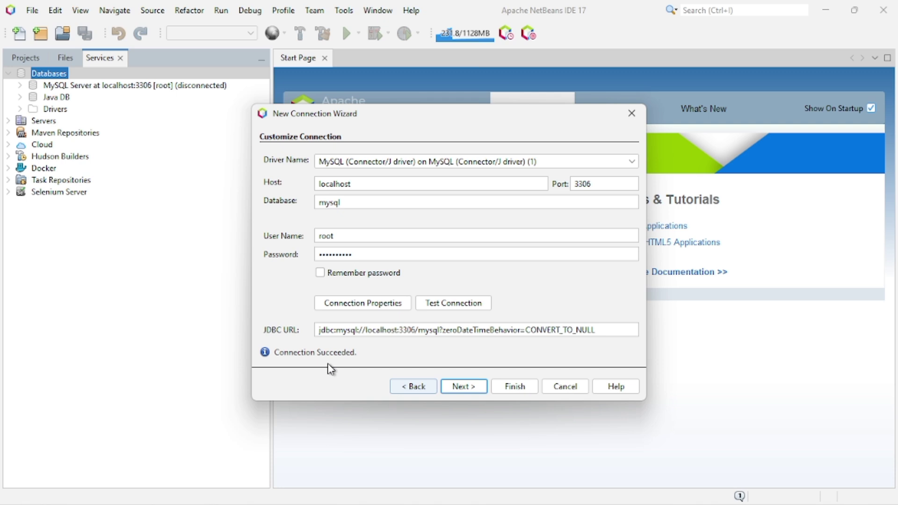
click(456, 388)
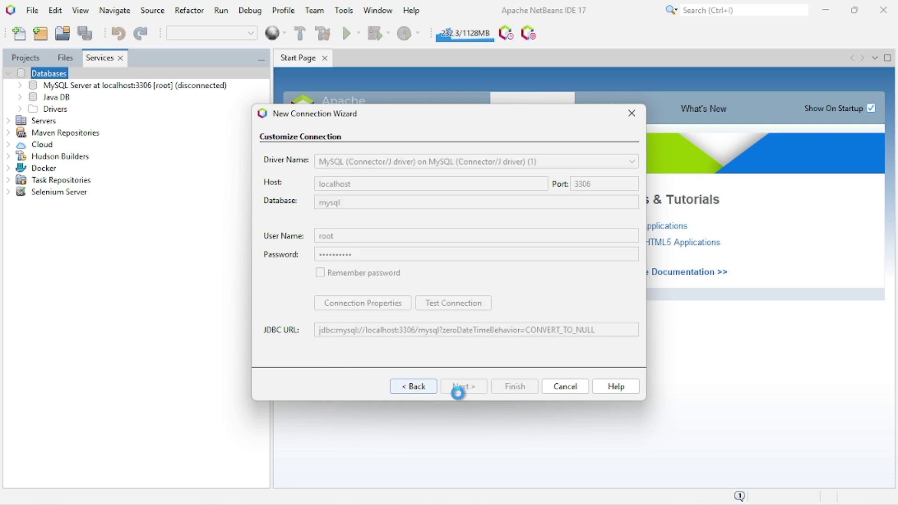
click(515, 395)
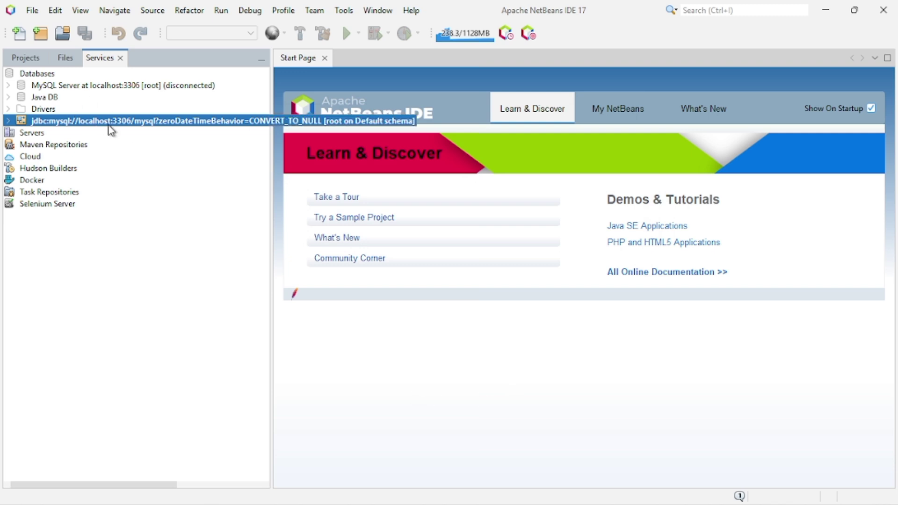
Step: Expand the jdbc:mysql connection and its Other databases group
right_click(81, 124)
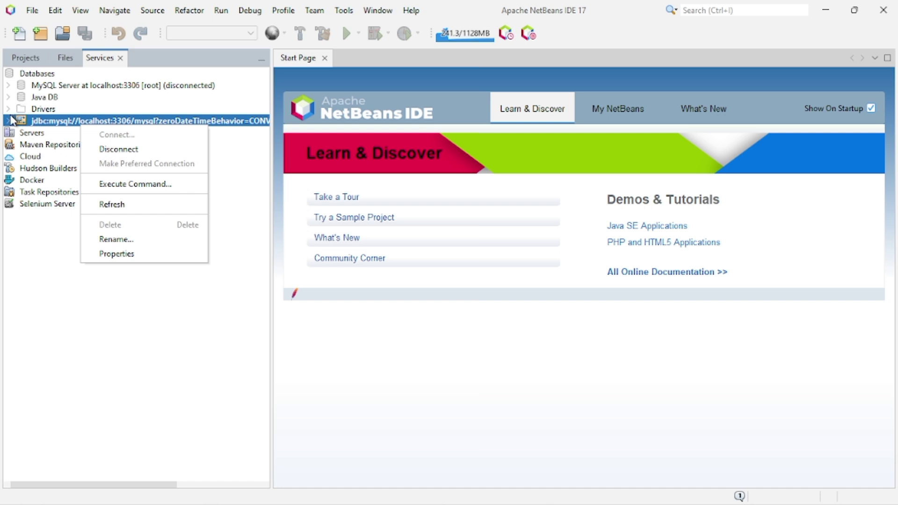
click(10, 119)
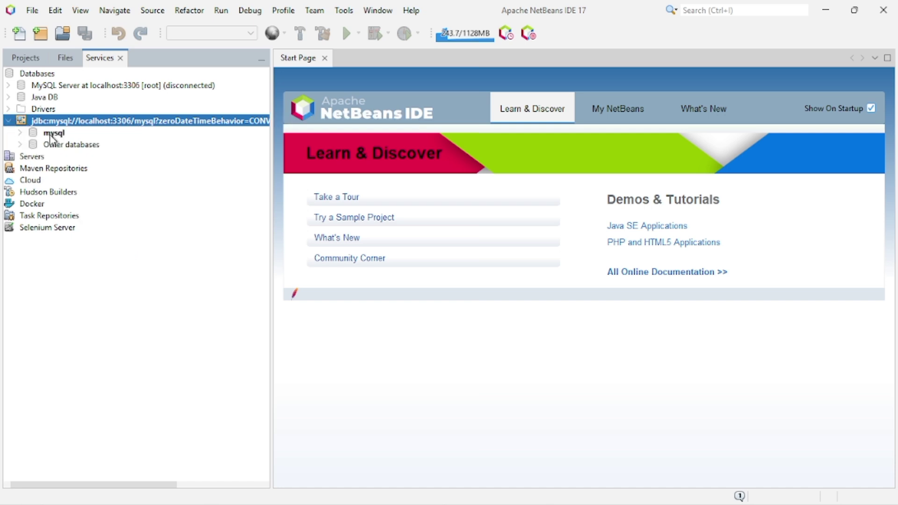
click(21, 145)
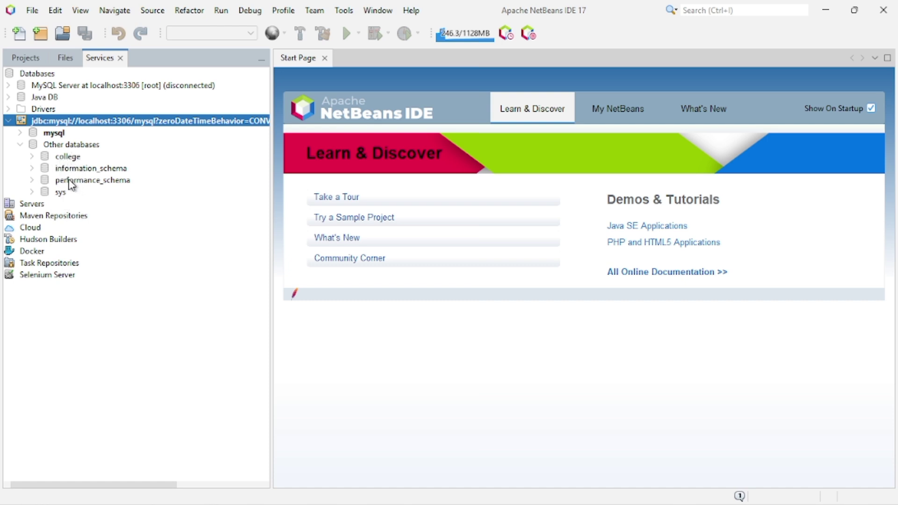
click(69, 146)
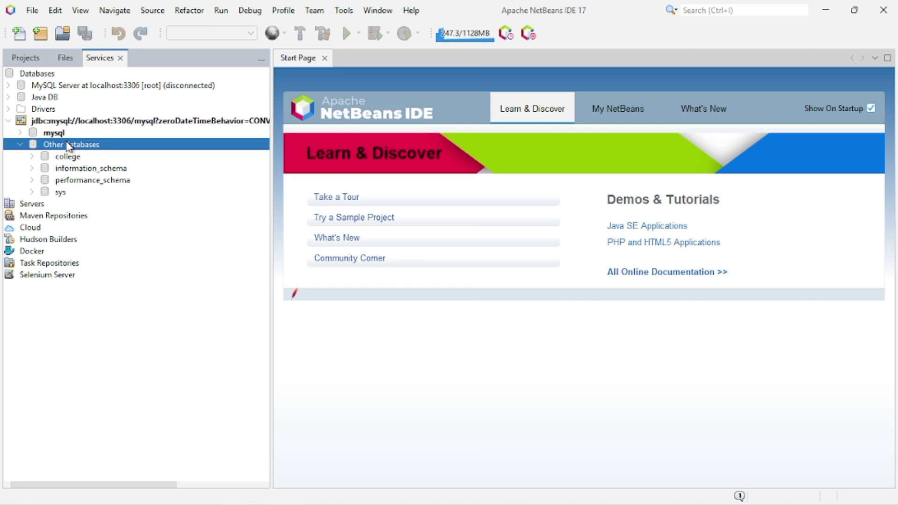
click(74, 122)
right_click(74, 122)
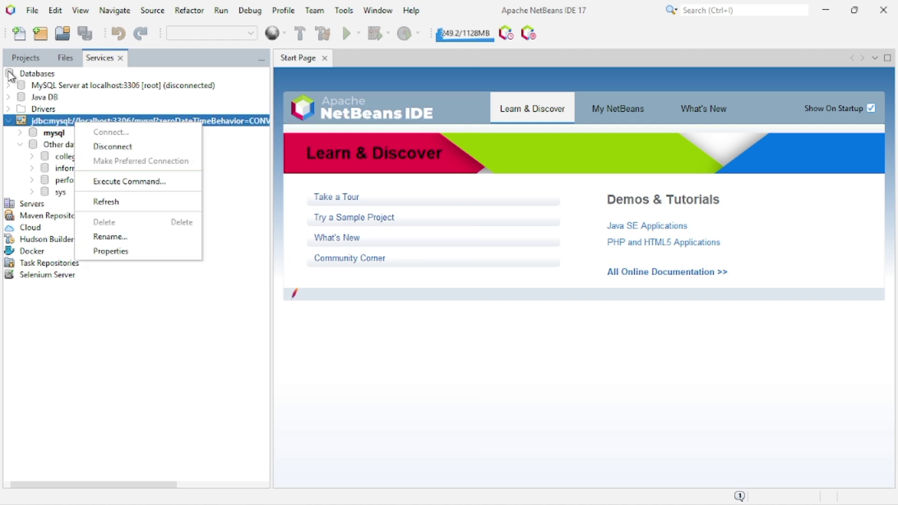
click(51, 145)
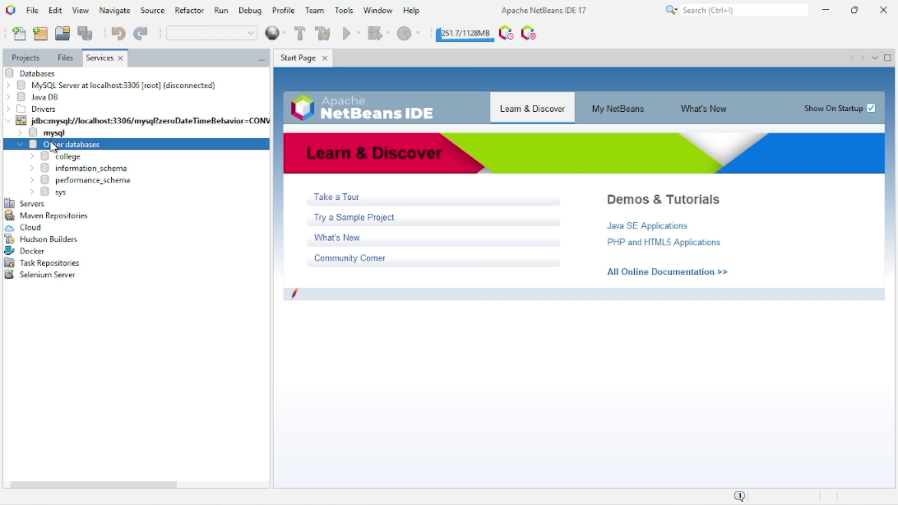
Step: Check the college database and the connection's Properties, then expand college
click(68, 157)
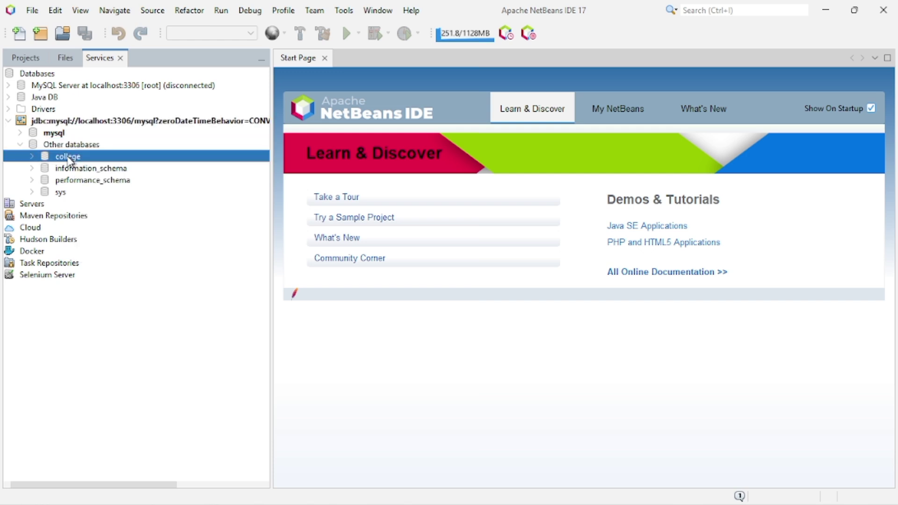
right_click(69, 159)
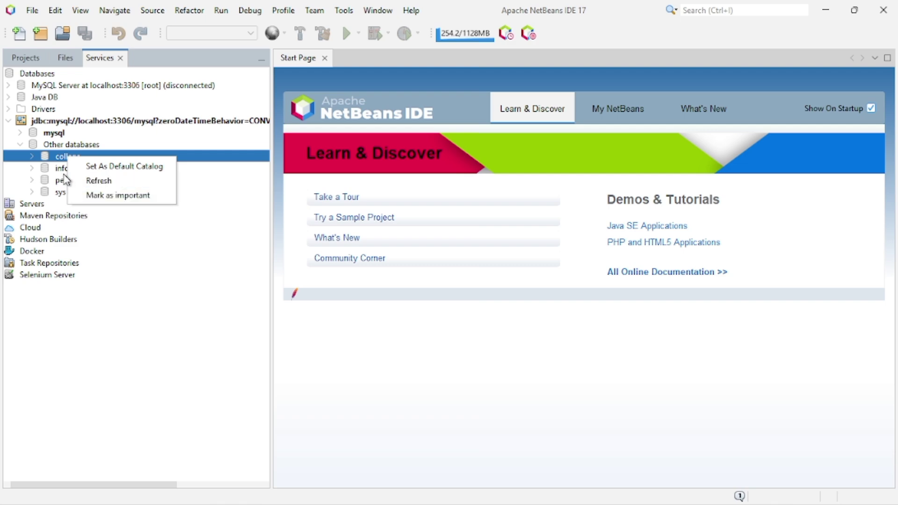
click(72, 123)
right_click(71, 123)
click(114, 248)
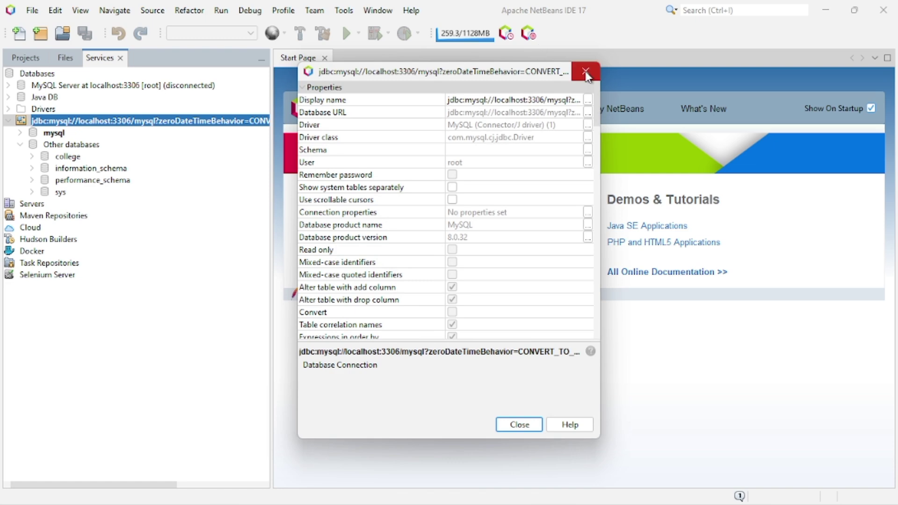
click(586, 73)
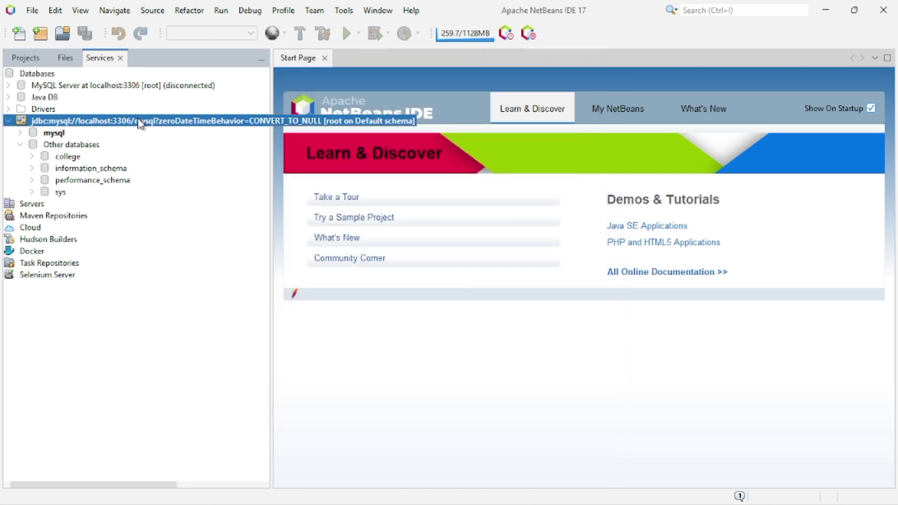
click(31, 158)
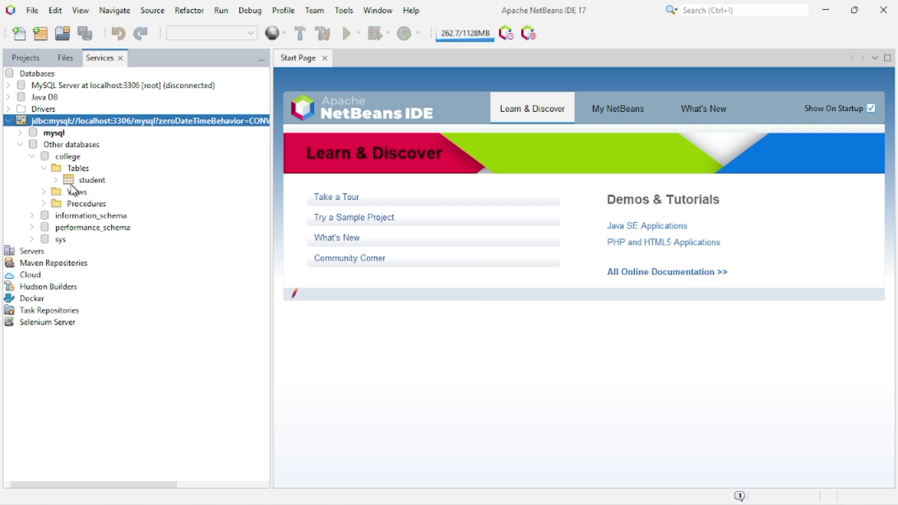
Step: Expand the student table to list its id, fname, lname, postcode and telephone columns
click(77, 180)
double_click(66, 182)
double_click(69, 180)
double_click(86, 181)
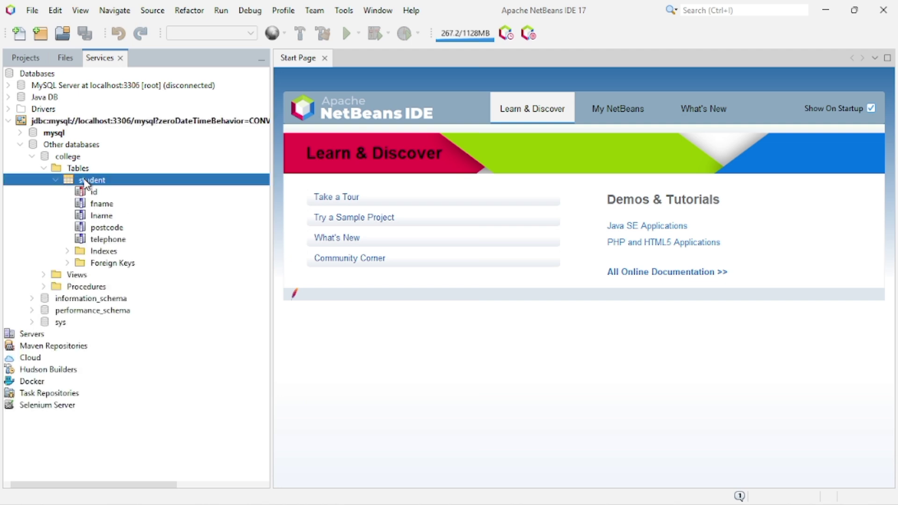
click(95, 205)
click(98, 242)
click(103, 219)
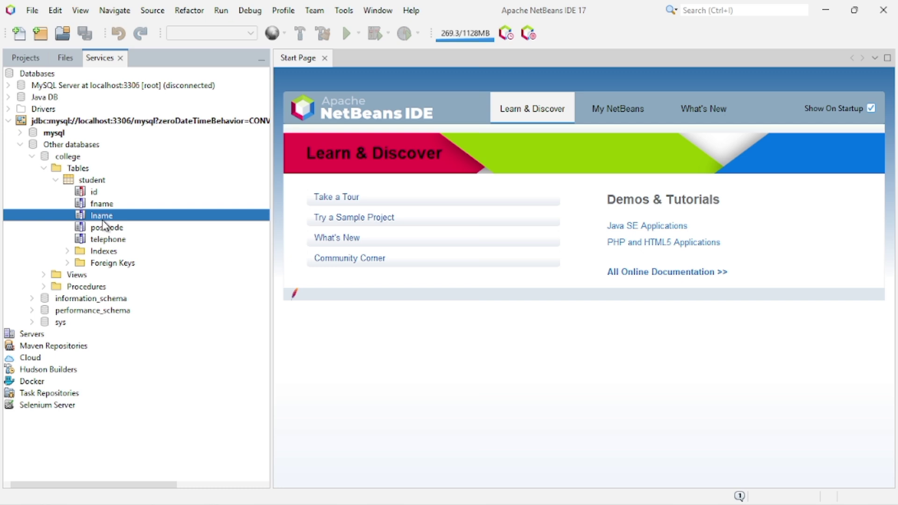
right_click(85, 181)
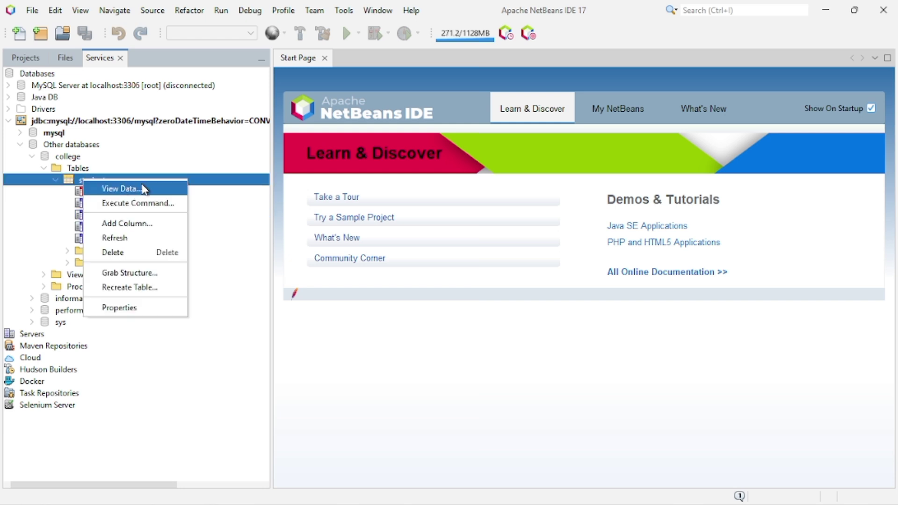
Step: View Data on student (SELECT * FROM college.student LIMIT 100), close the results, show Projects
click(144, 189)
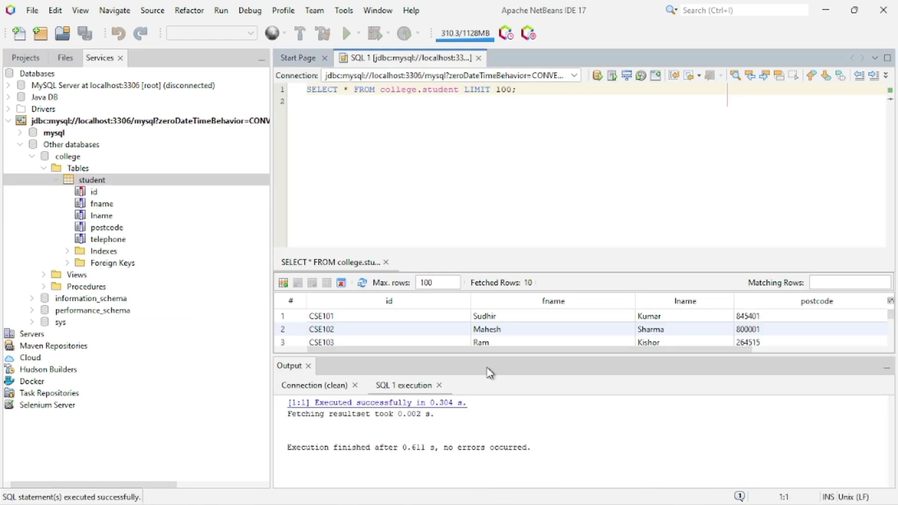
scroll(466, 339, down, 3)
scroll(461, 333, up, 3)
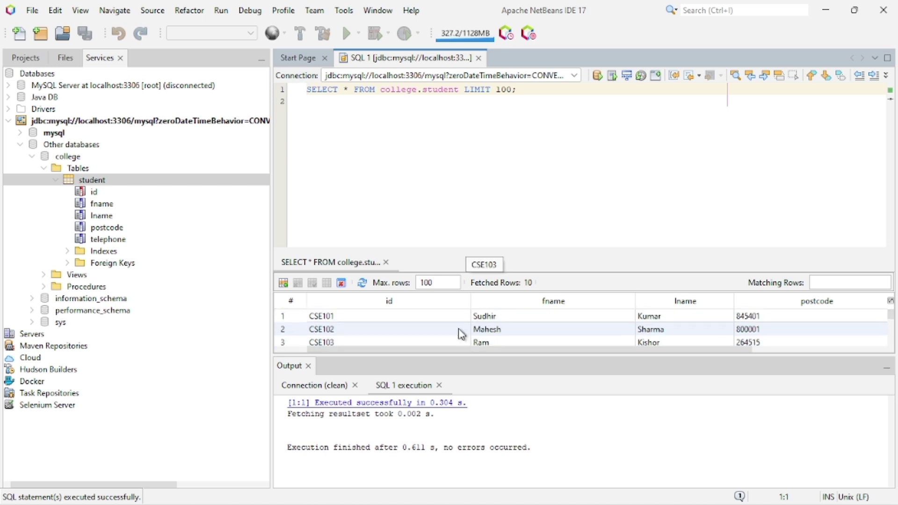
click(386, 262)
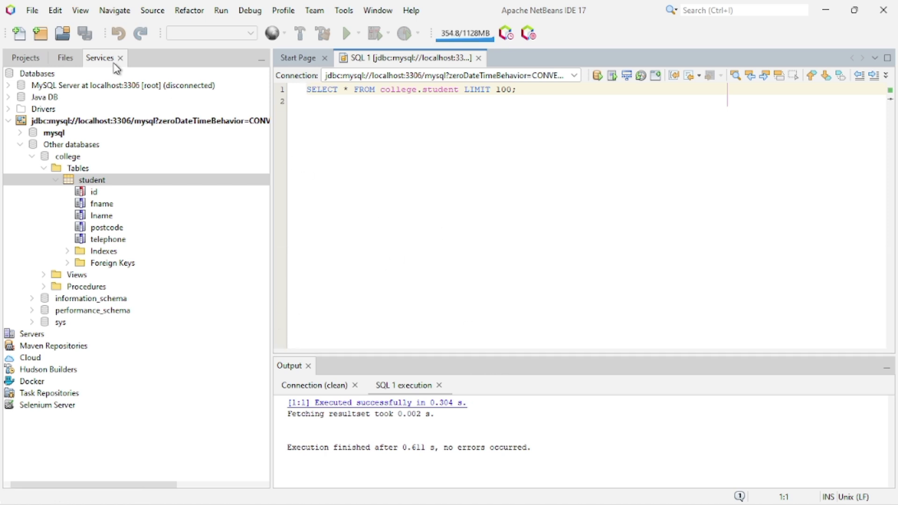
click(26, 58)
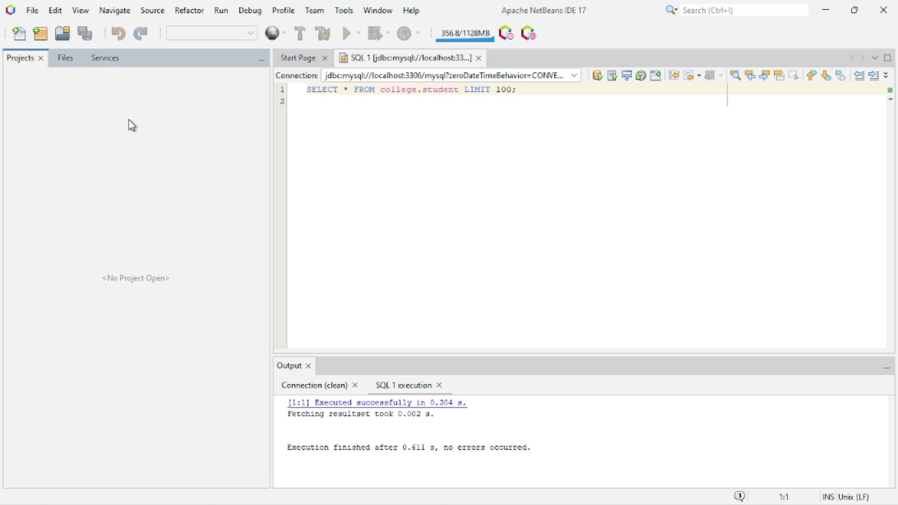
Step: Create a Java with Ant Java Application project named 'Database'
click(40, 41)
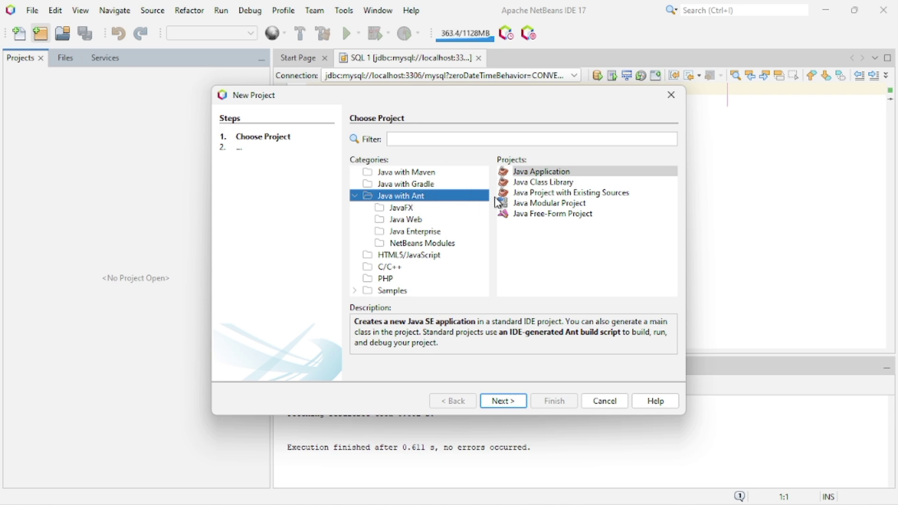
click(548, 172)
click(498, 400)
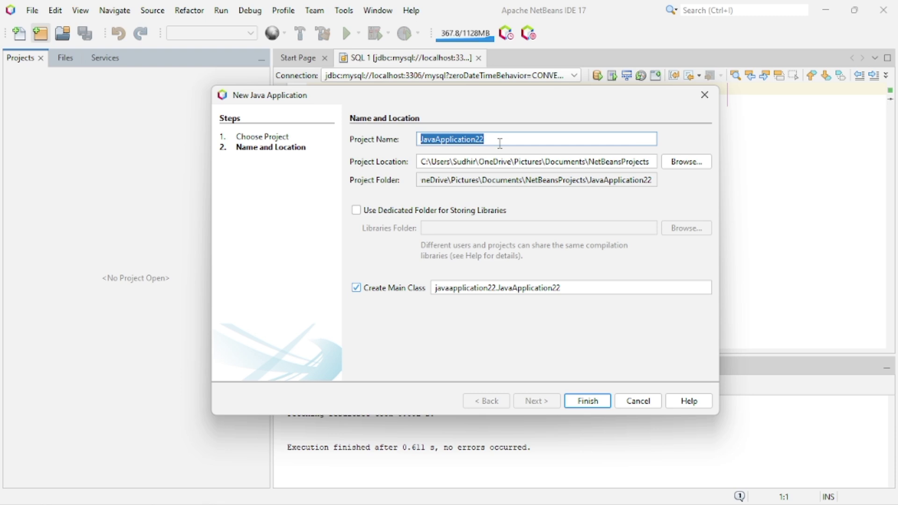
text(D)
key(BackSpace)
text(DAta)
key(BackSpace)
key(BackSpace)
key(BackSpace)
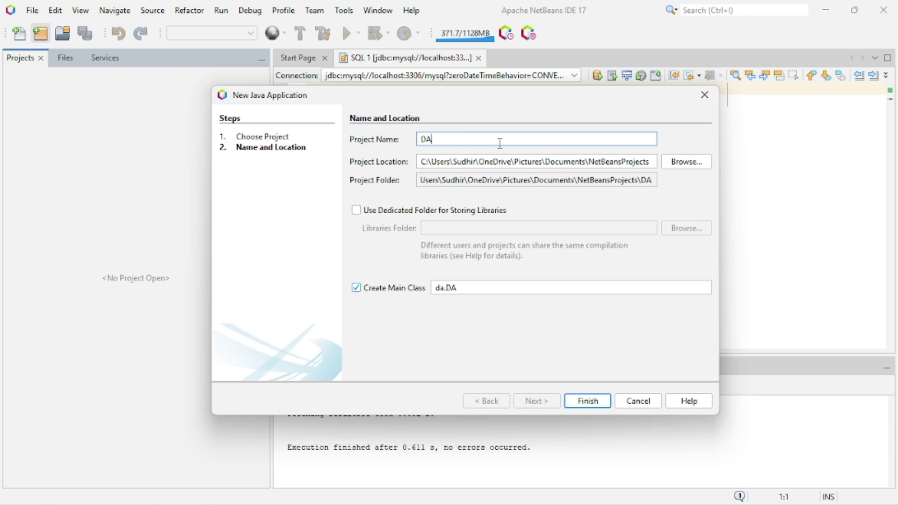
text(ataBAs)
key(BackSpace)
key(BackSpace)
key(BackSpace)
key(BackSpace)
text(abase)
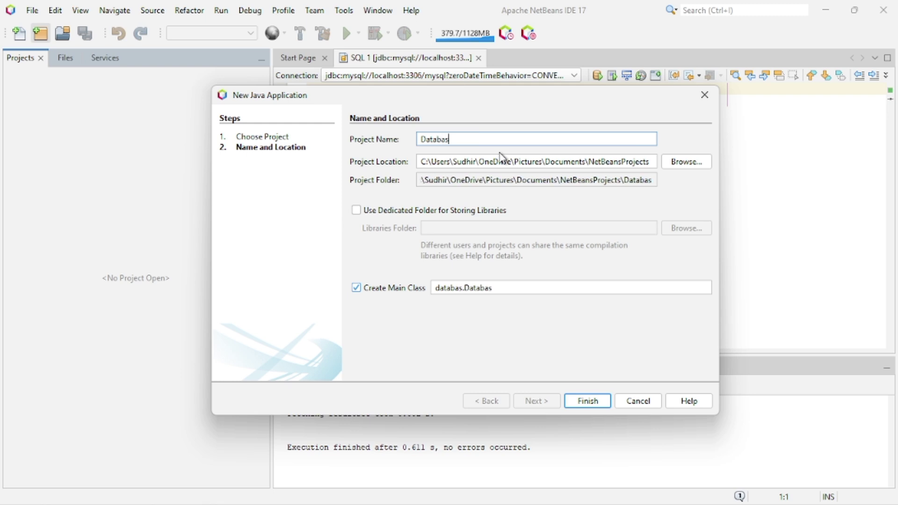
click(588, 402)
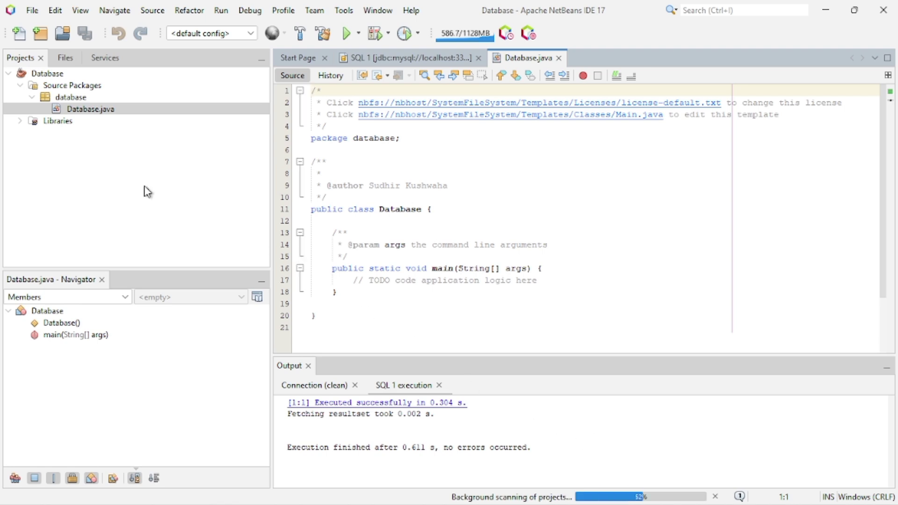
Step: Add mysql-connector-j-8.0.32.jar to the project's Libraries via Add JAR/Folder
click(51, 136)
click(59, 121)
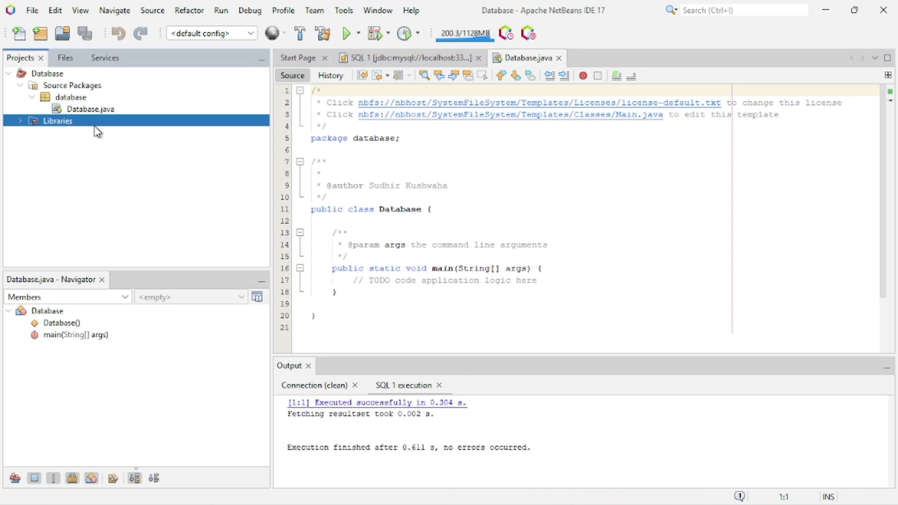
right_click(48, 132)
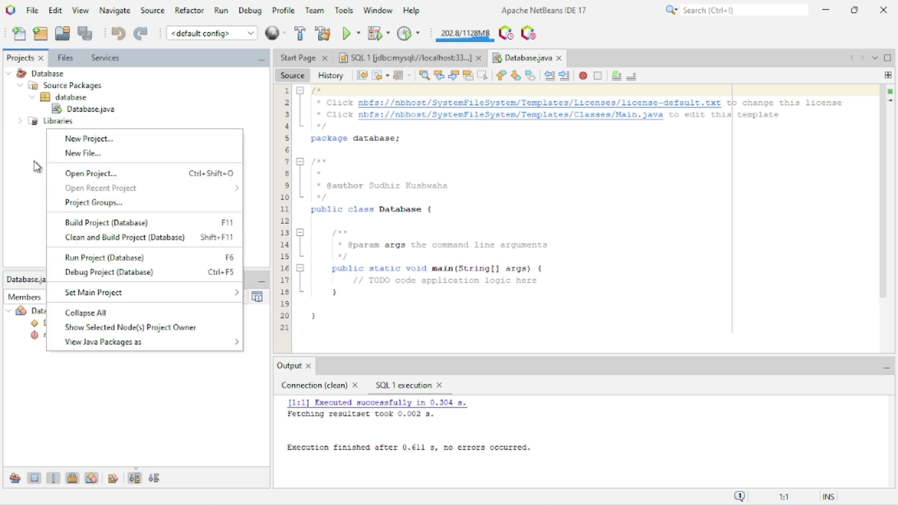
right_click(34, 122)
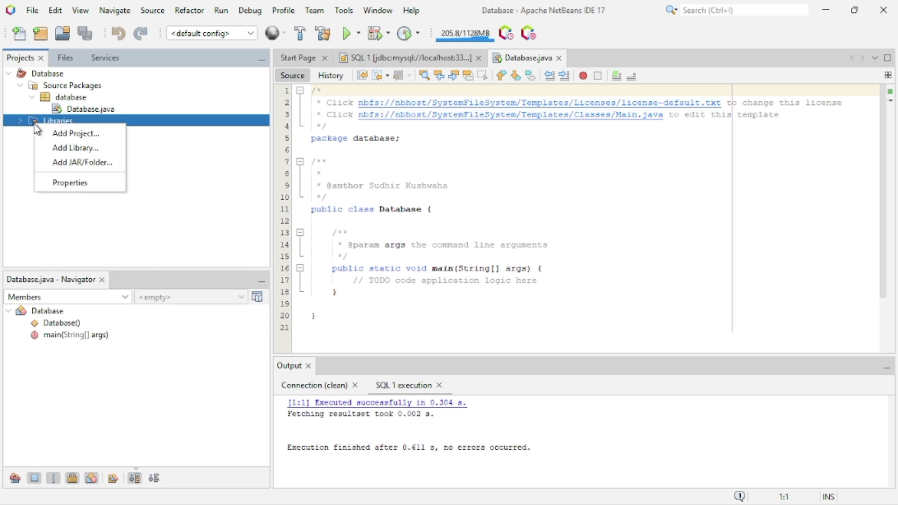
click(70, 163)
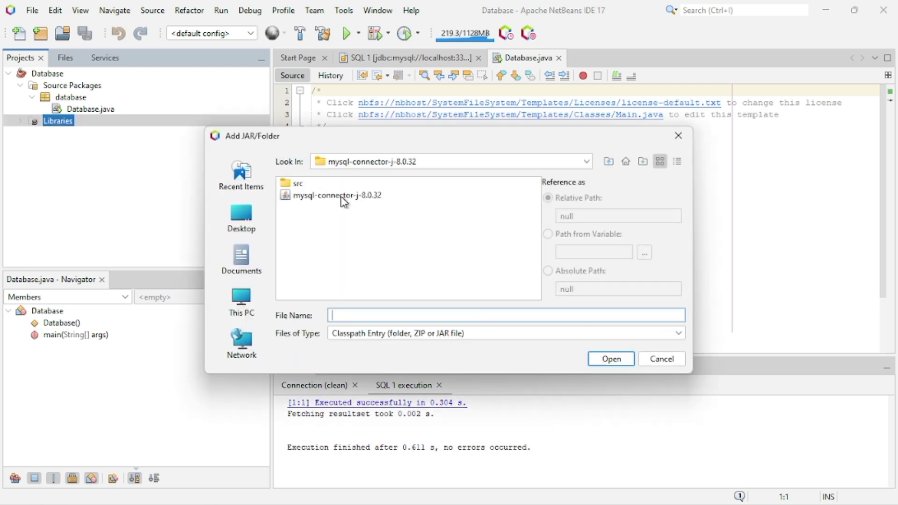
click(314, 197)
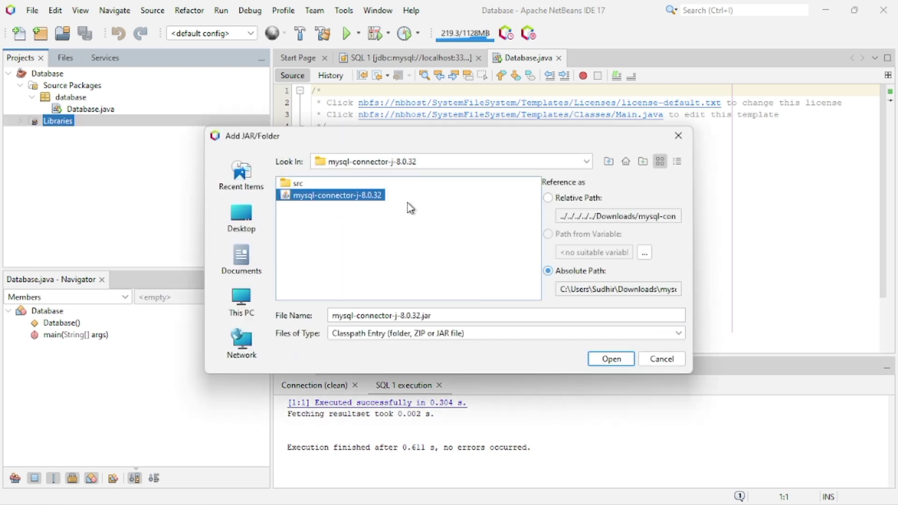
click(610, 359)
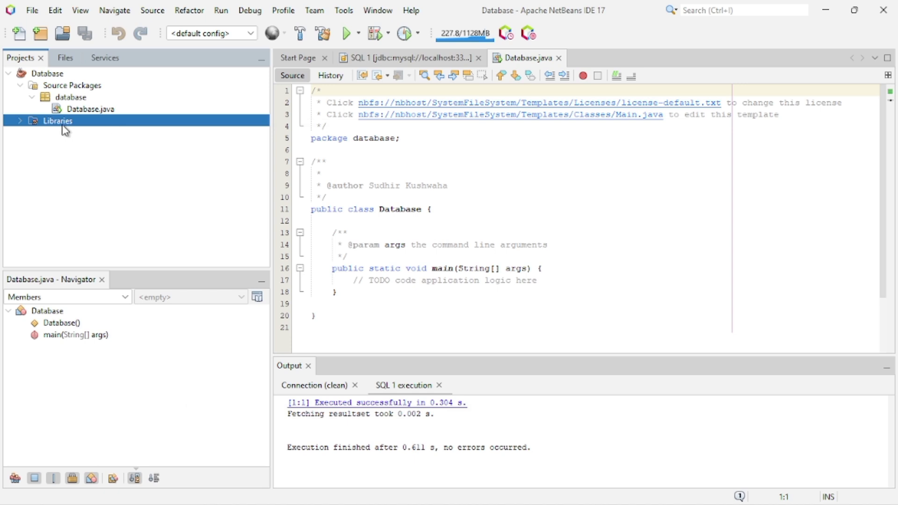
Step: Expand Libraries to confirm the connector JAR is listed beside JDK 19
click(20, 121)
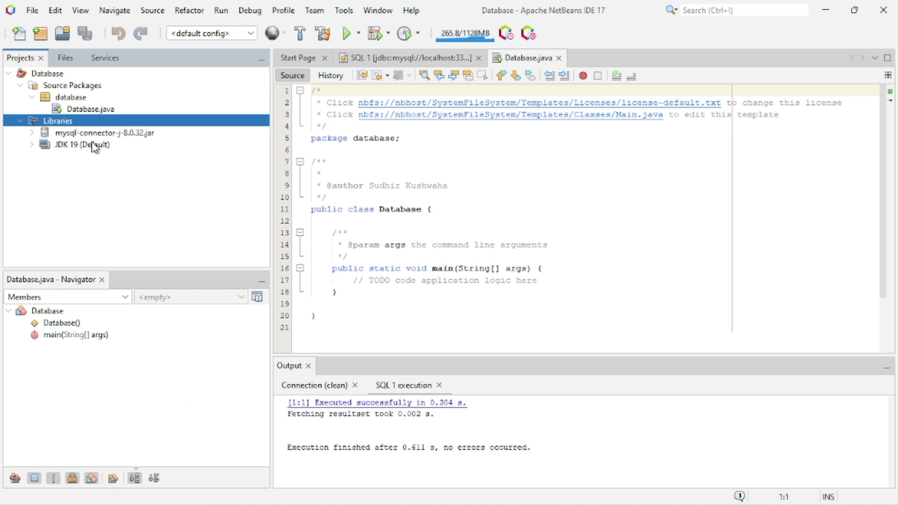
click(108, 137)
click(110, 144)
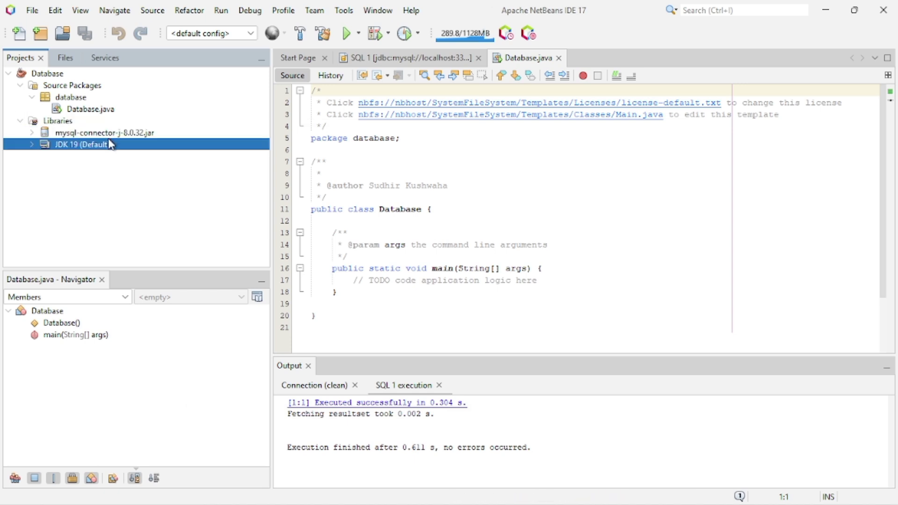
click(83, 135)
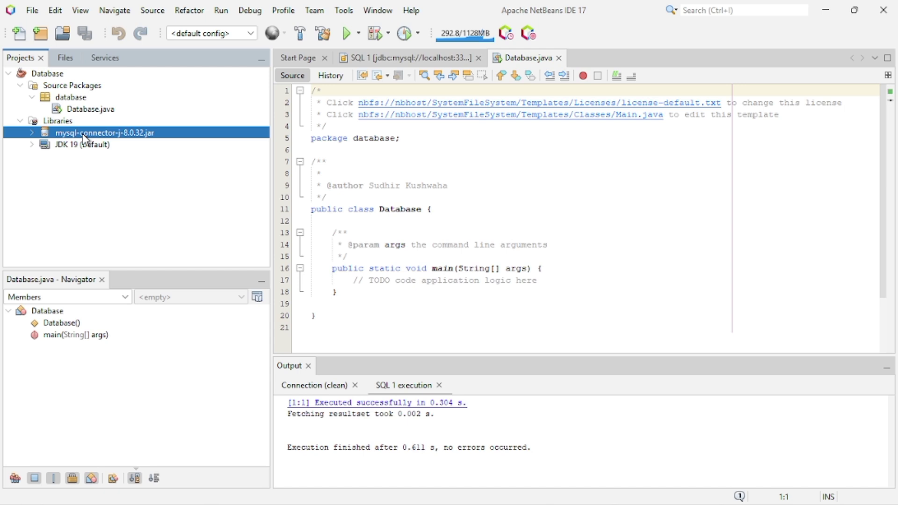
Step: Add Class.forName("com.mysql.cj.jdbc.Driver"); in main and surround it with try-catch
click(560, 290)
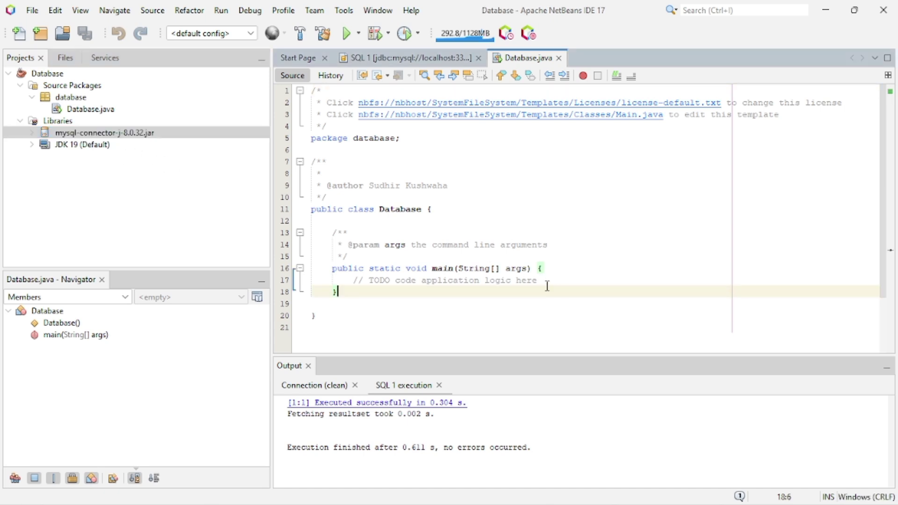
click(542, 283)
key(Return)
text(class.f)
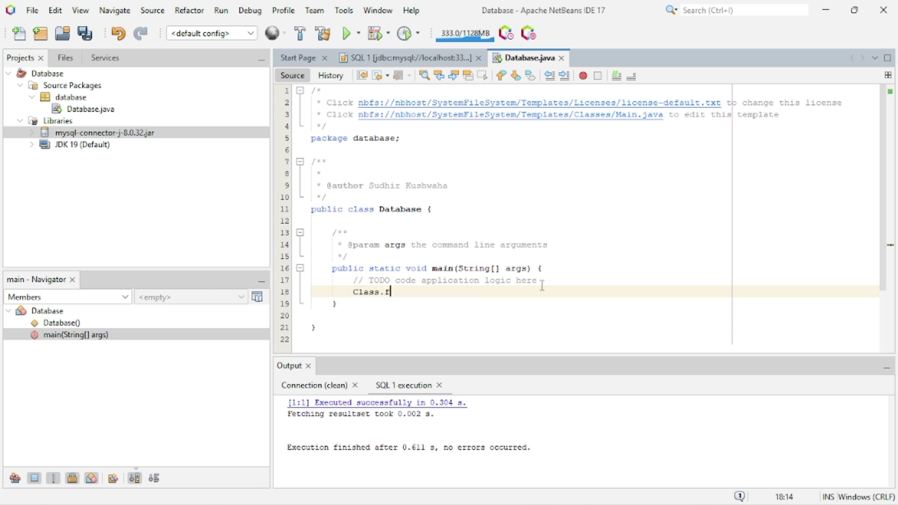
text(o)
key(Return)
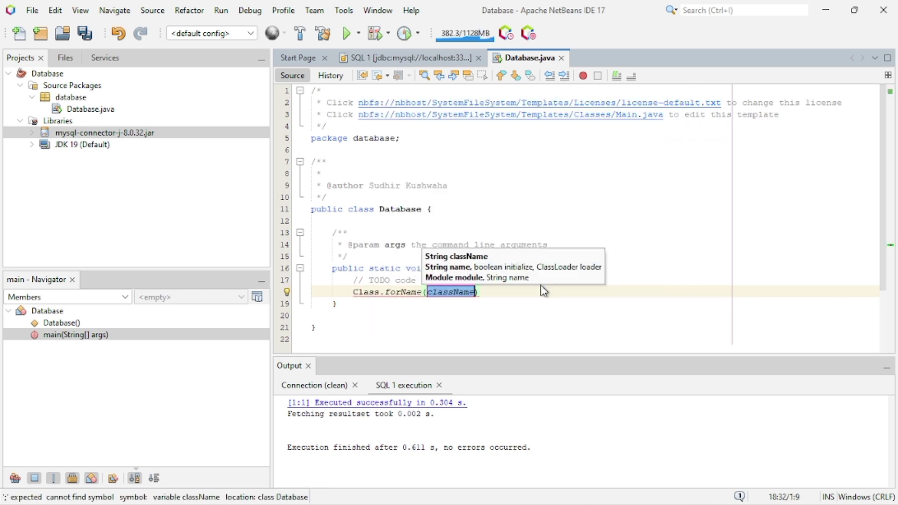
text(")
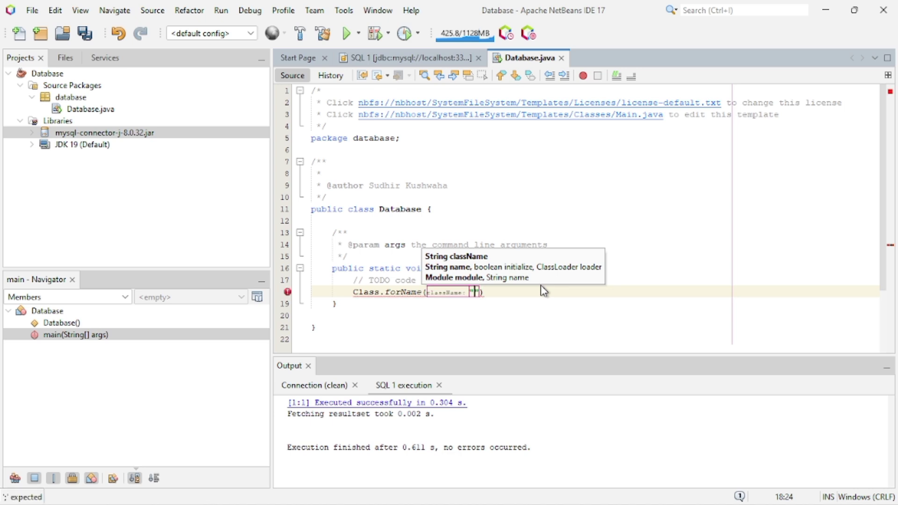
text(com.mysql.cj.jdbc.Driver)
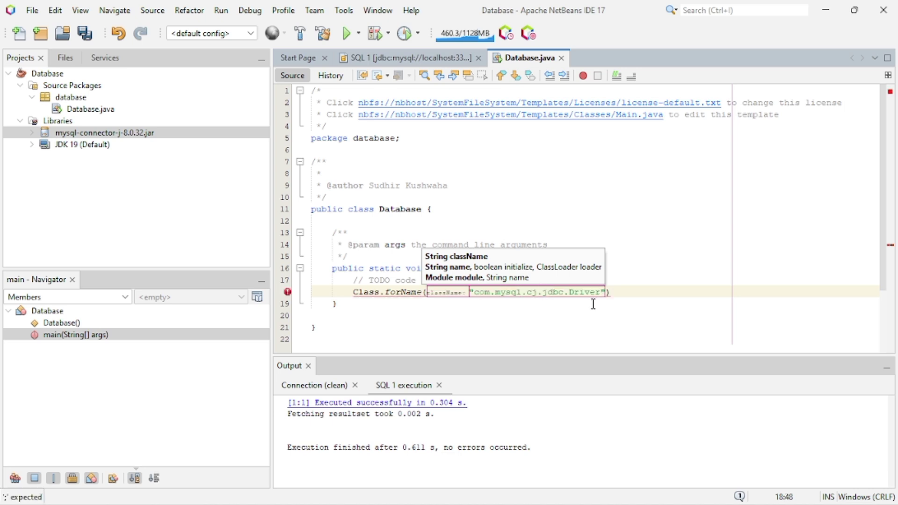
key(End)
text(;)
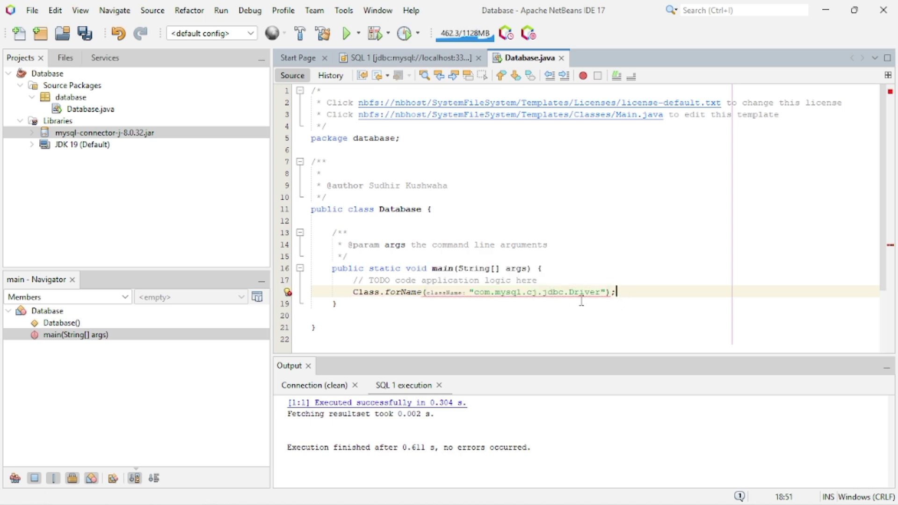
click(288, 292)
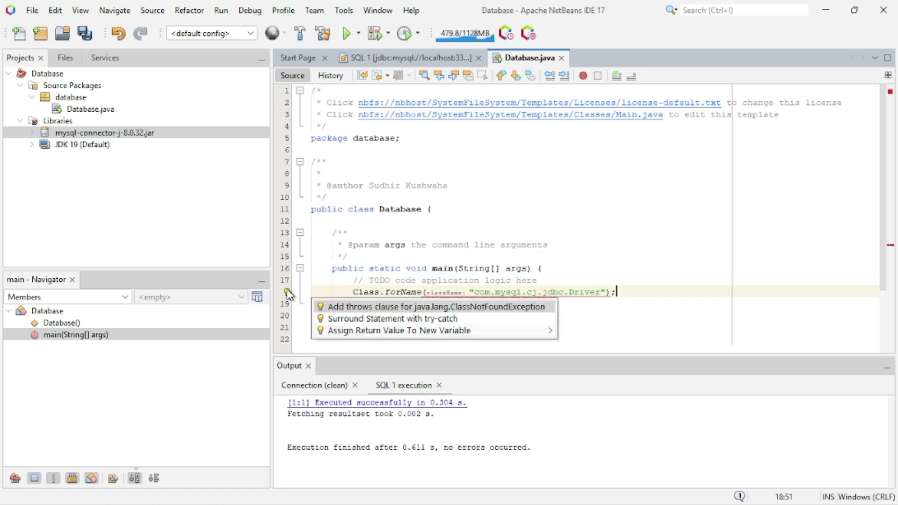
click(394, 318)
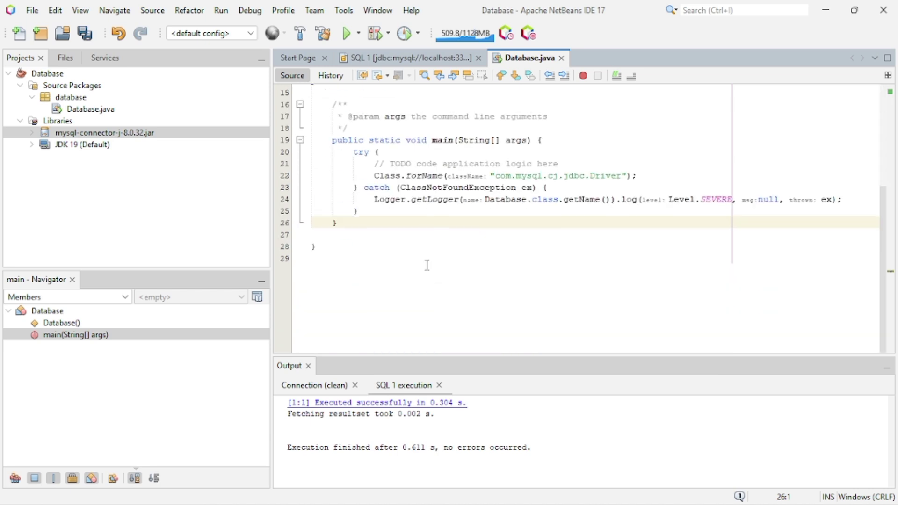
Step: Start a new Connection line after the forName call inside the try block
click(648, 175)
key(Return)
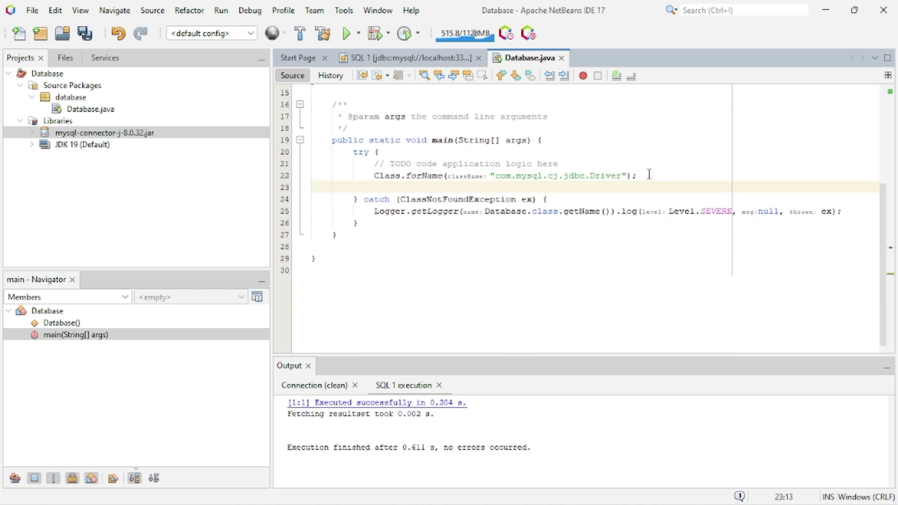
text(Conn)
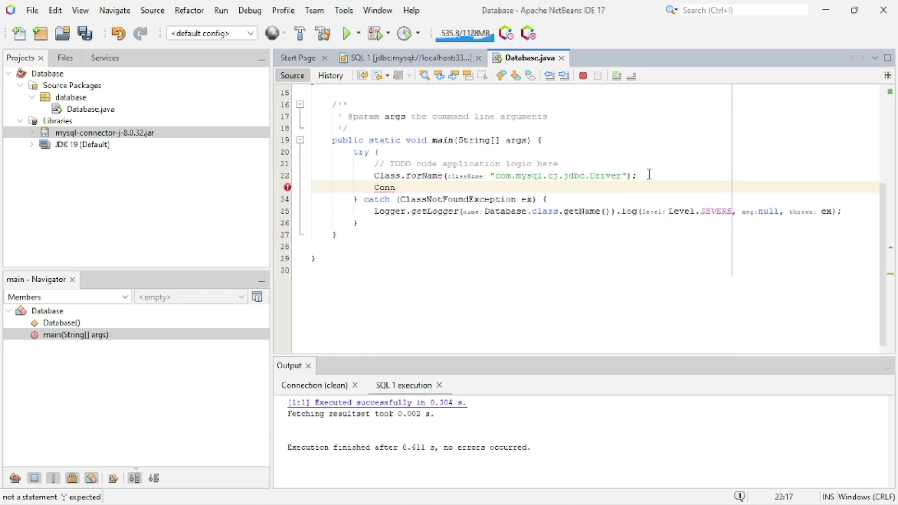
text(ection)
key(Return)
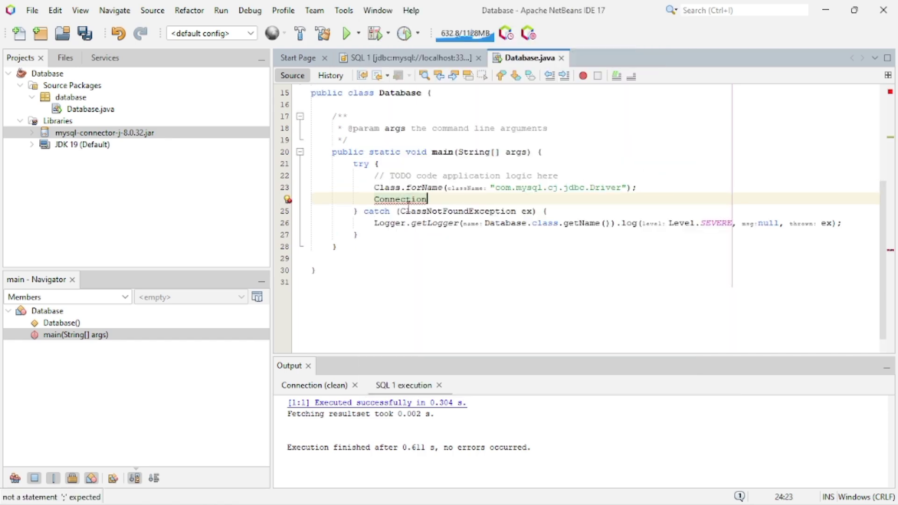
click(287, 200)
Step: Change the com.sun.jdi Connection import to jaav.sql.Connection
scroll(390, 257, up, 4)
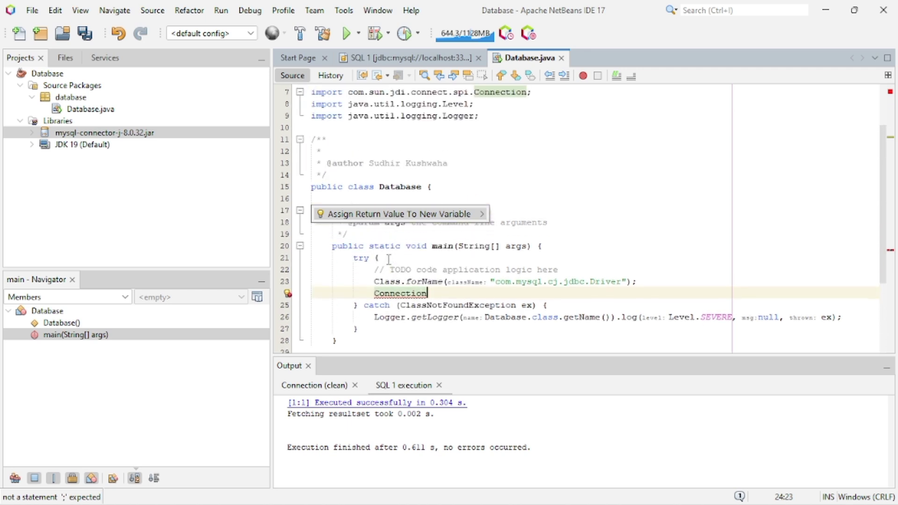
click(514, 144)
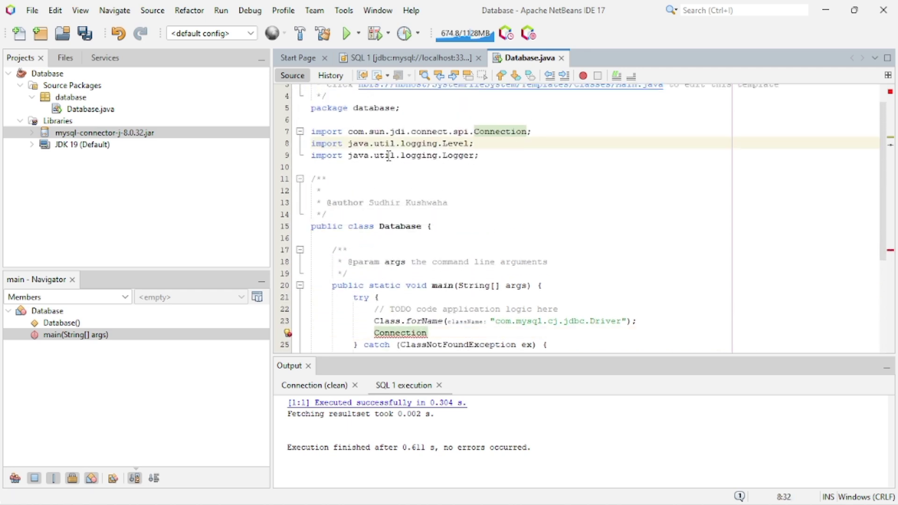
click(470, 133)
key(BackSpace)
key(BackSpace)
key(BackSpace)
key(BackSpace)
key(BackSpace)
key(BackSpace)
key(BackSpace)
key(BackSpace)
key(BackSpace)
key(BackSpace)
key(BackSpace)
key(BackSpace)
key(BackSpace)
key(BackSpace)
key(BackSpace)
key(BackSpace)
key(BackSpace)
key(BackSpace)
key(BackSpace)
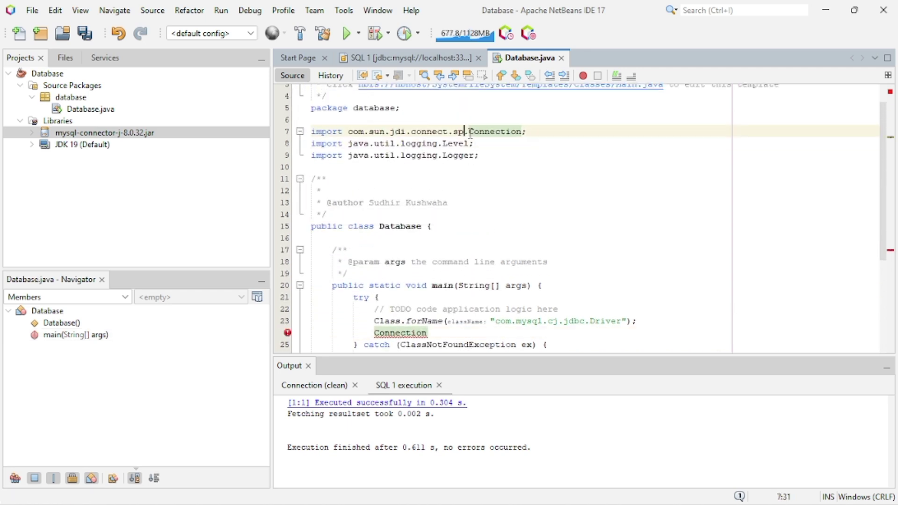
key(BackSpace)
key(BackSpace)
key(BackSpace)
key(BackSpace)
text(jaav)
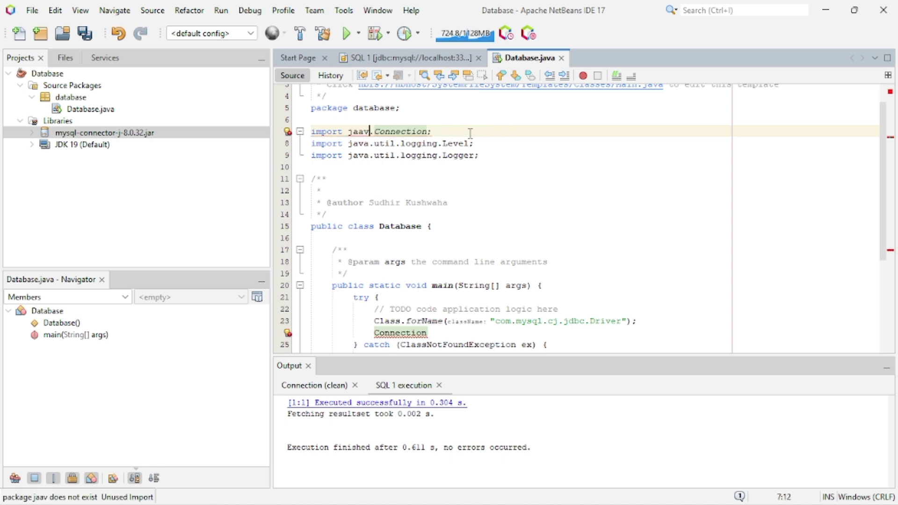
text(.sql.)
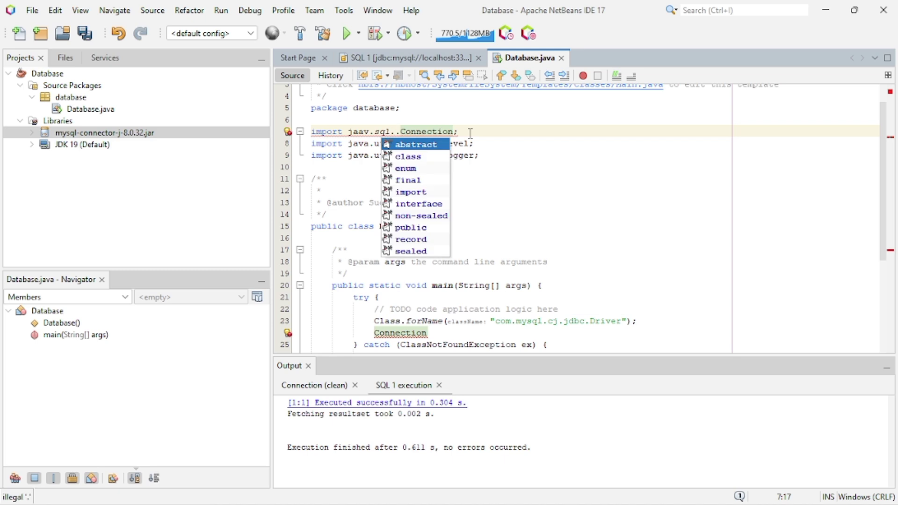
key(BackSpace)
drag(454, 215, 322, 191)
click(288, 132)
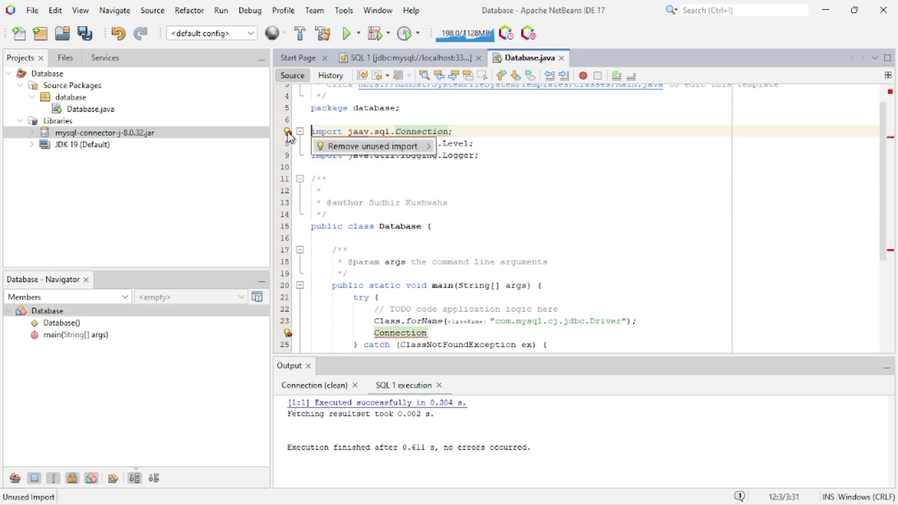
click(399, 170)
Step: Extend the line to 'Connection con=Driver', choosing Driver from com.mysql.cj.jdbc
scroll(399, 171, down, 2)
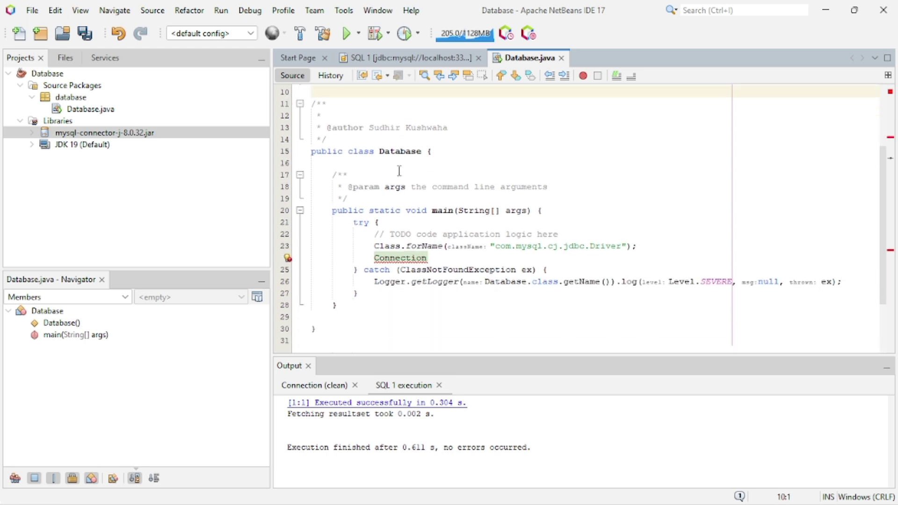
click(435, 260)
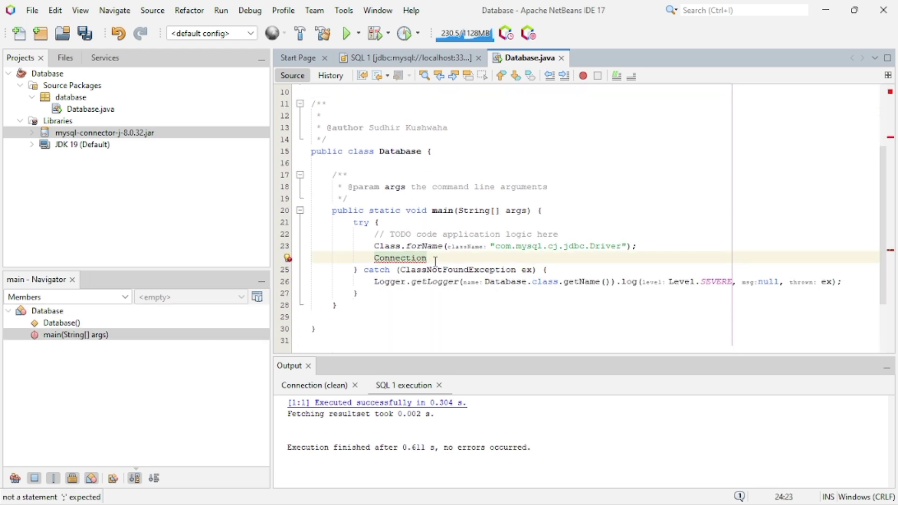
text(c)
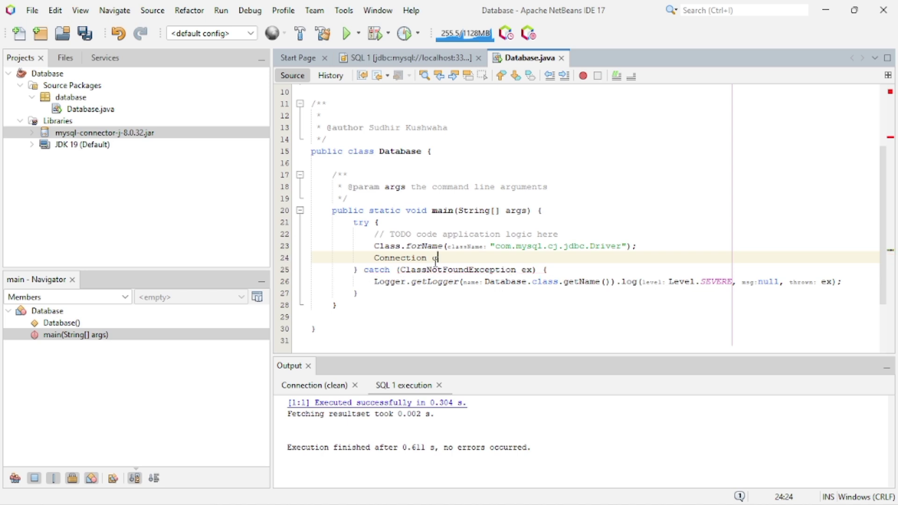
text(on=)
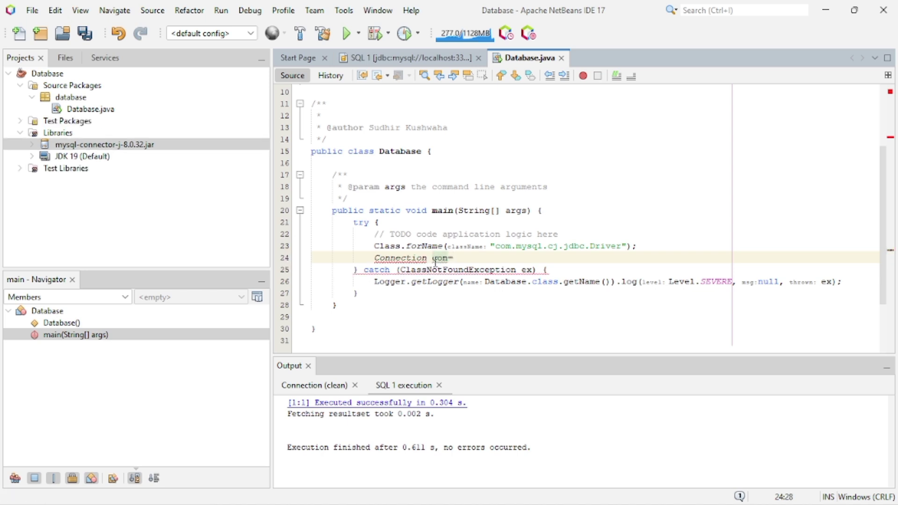
text(Drib)
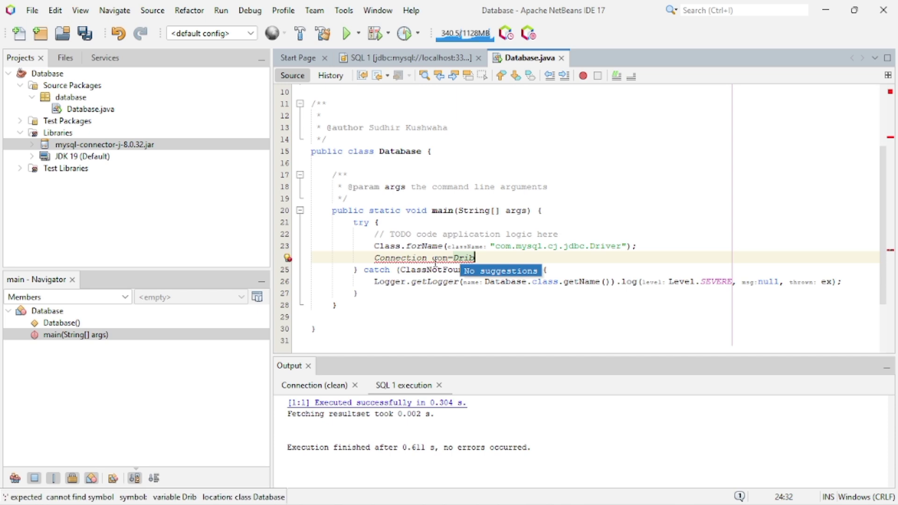
key(BackSpace)
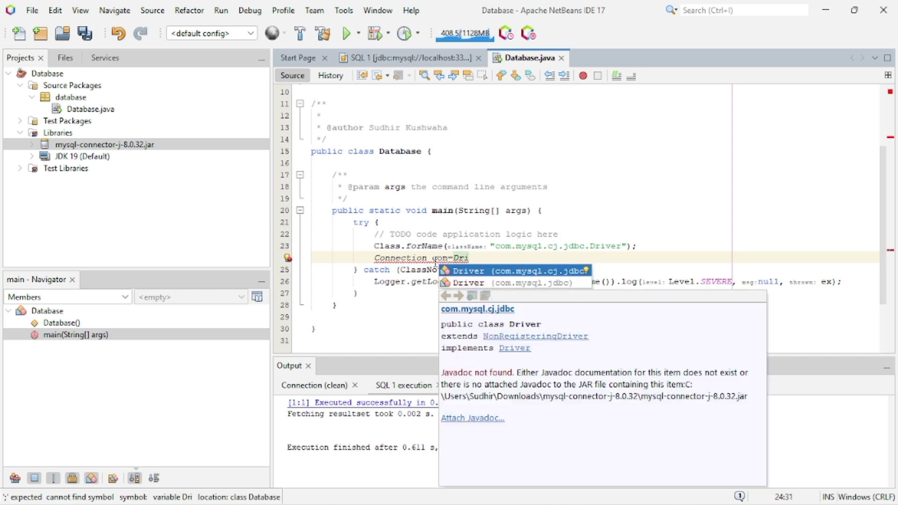
key(Return)
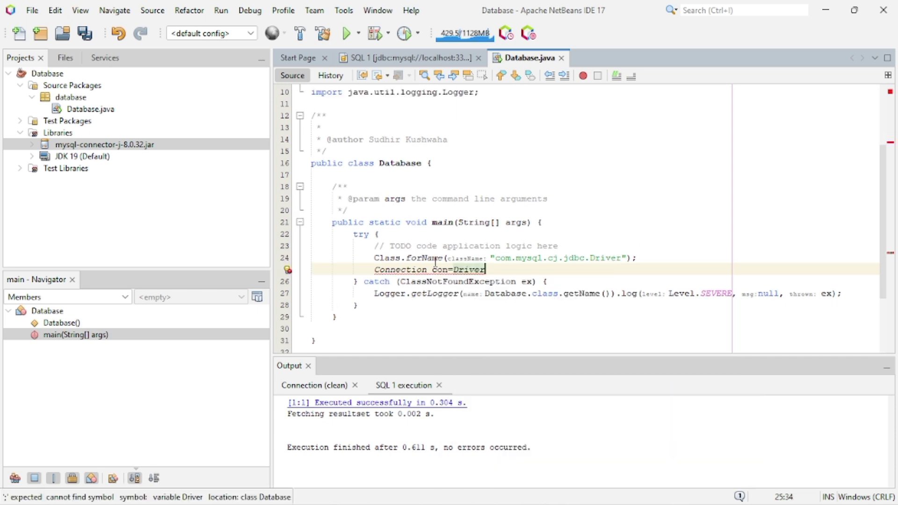